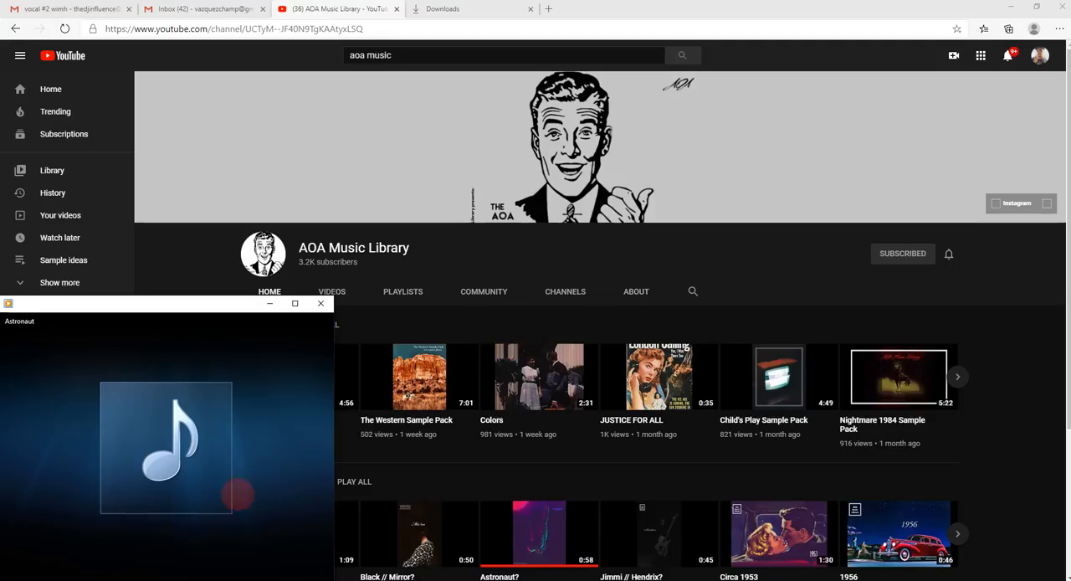
# Step: Open the sample settings of the first Astronaut #2 clip on Track 1
pyautogui.moveTo(163, 502)
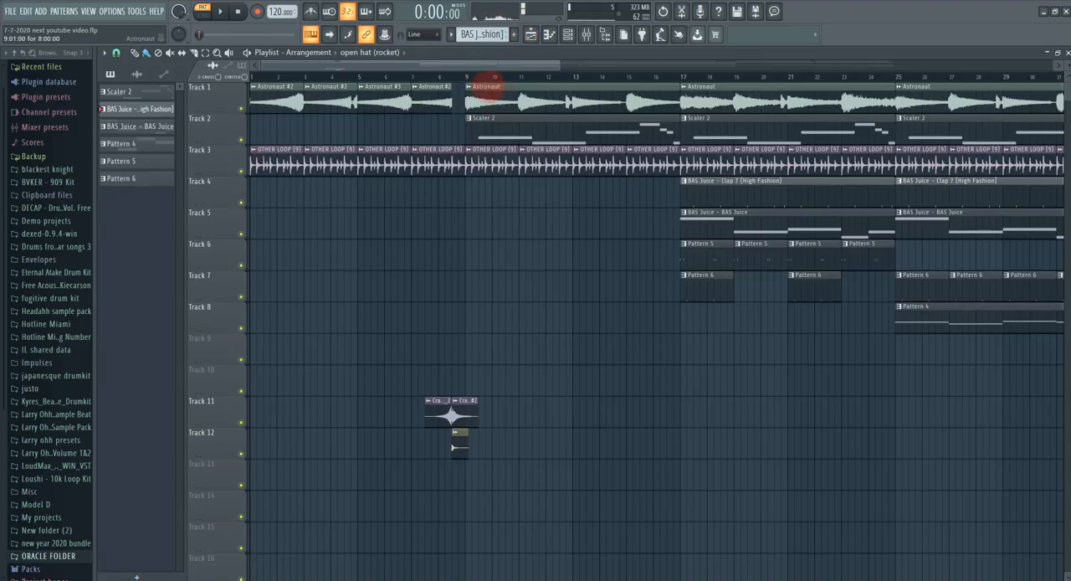
pyautogui.moveTo(560, 66); pyautogui.dragTo(496, 69)
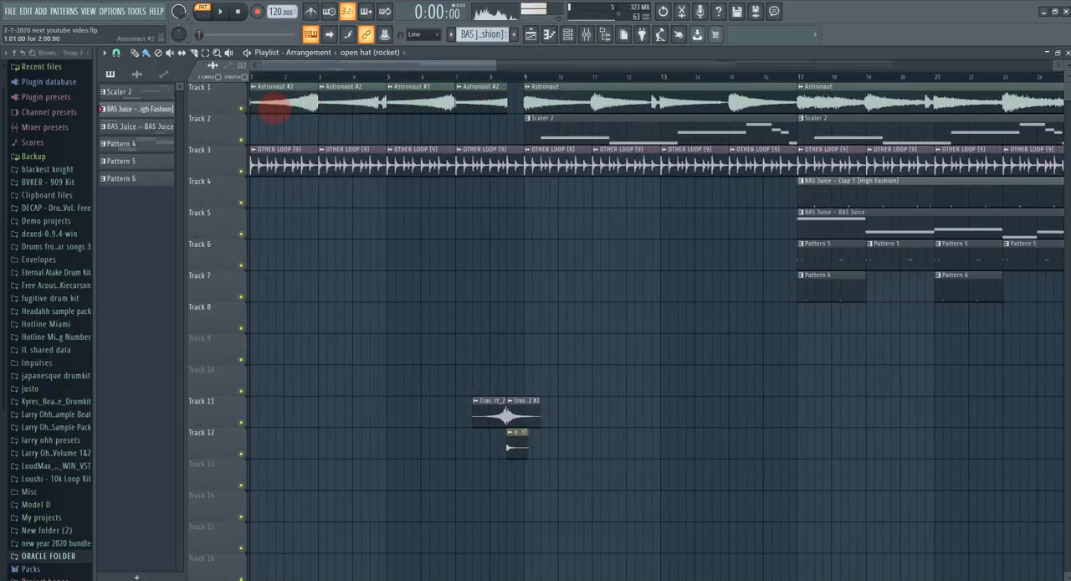
pyautogui.doubleClick(277, 107)
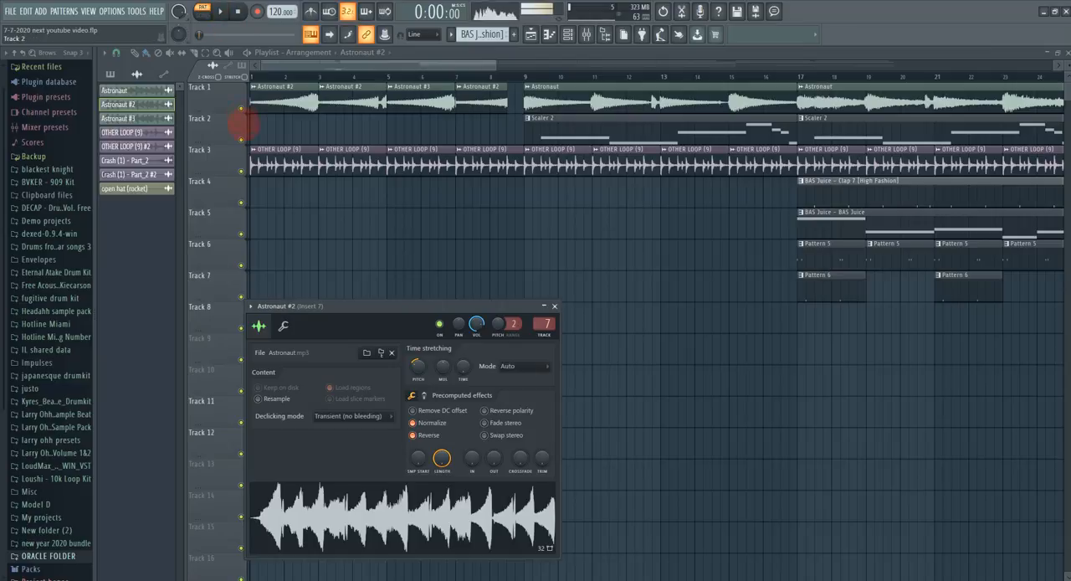
# Step: Solo Track 1 and play the arrangement from the start in song mode
pyautogui.rightClick(241, 109)
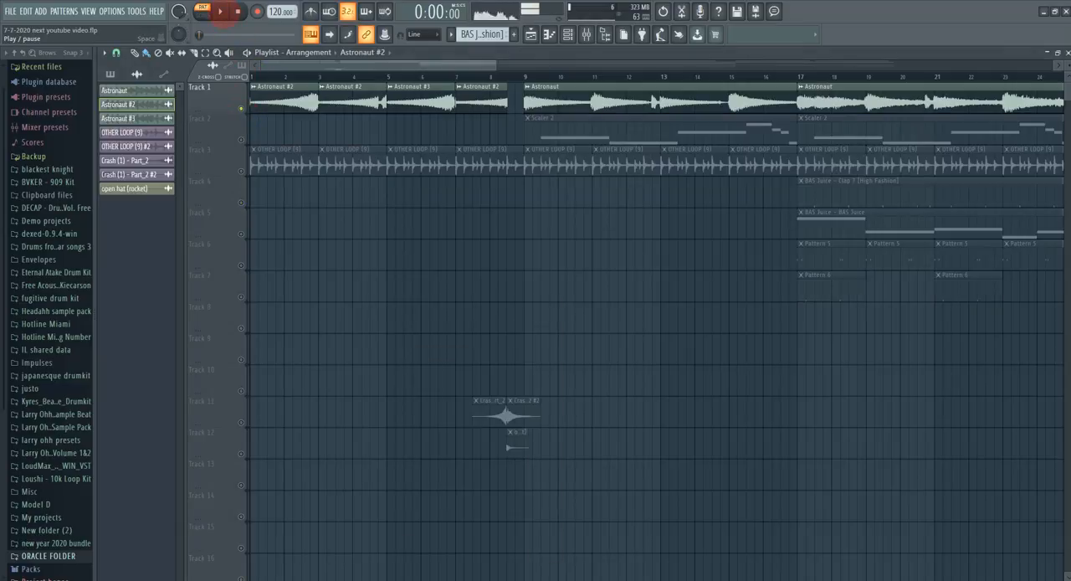
pyautogui.click(219, 12)
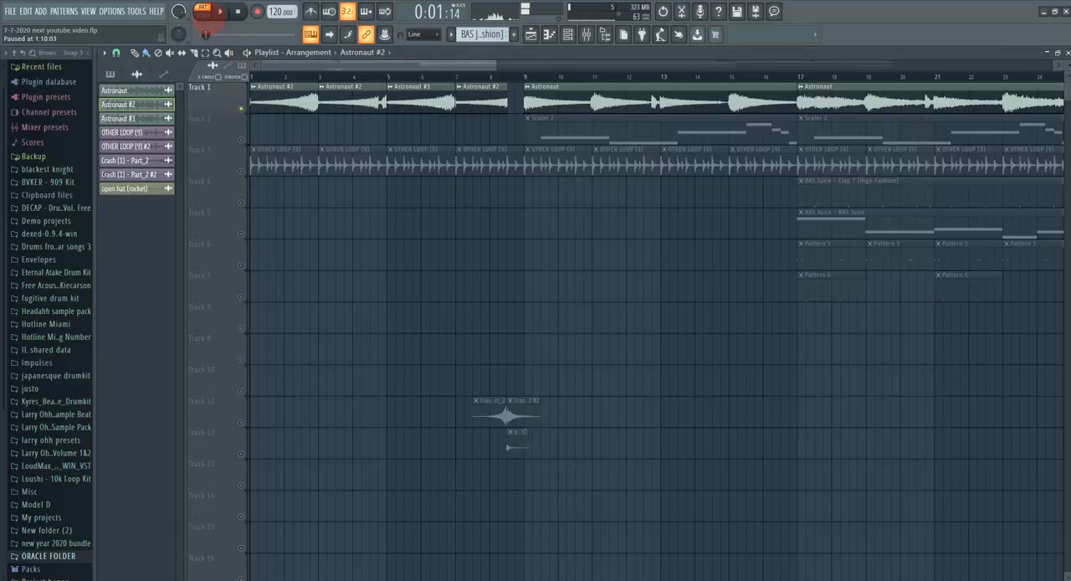
pyautogui.click(203, 10)
pyautogui.click(220, 11)
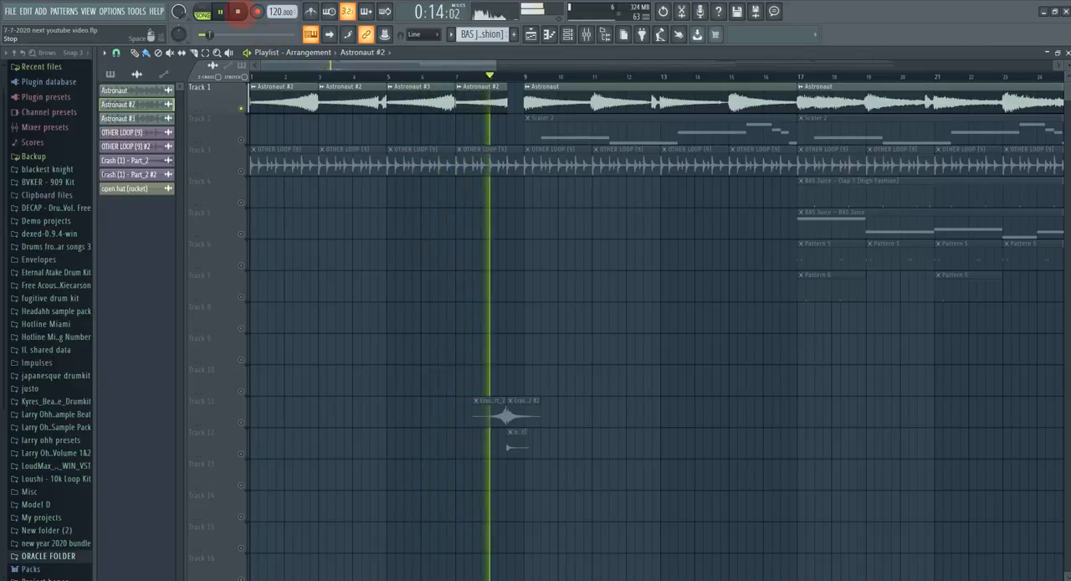
pyautogui.click(237, 12)
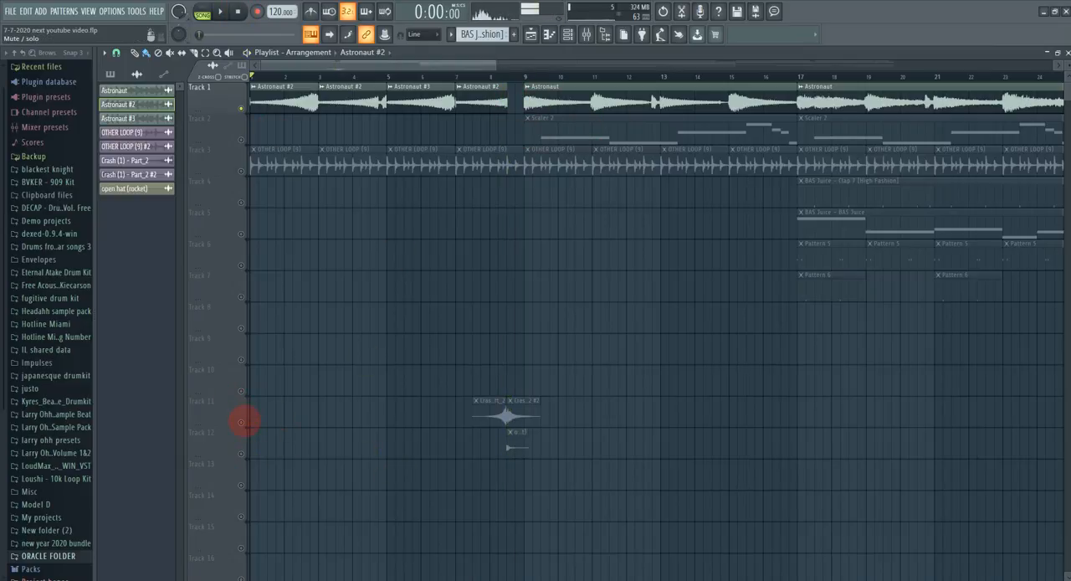
# Step: Unmute Track 11 and Track 12 and play the transition from just before bar 8
pyautogui.click(241, 421)
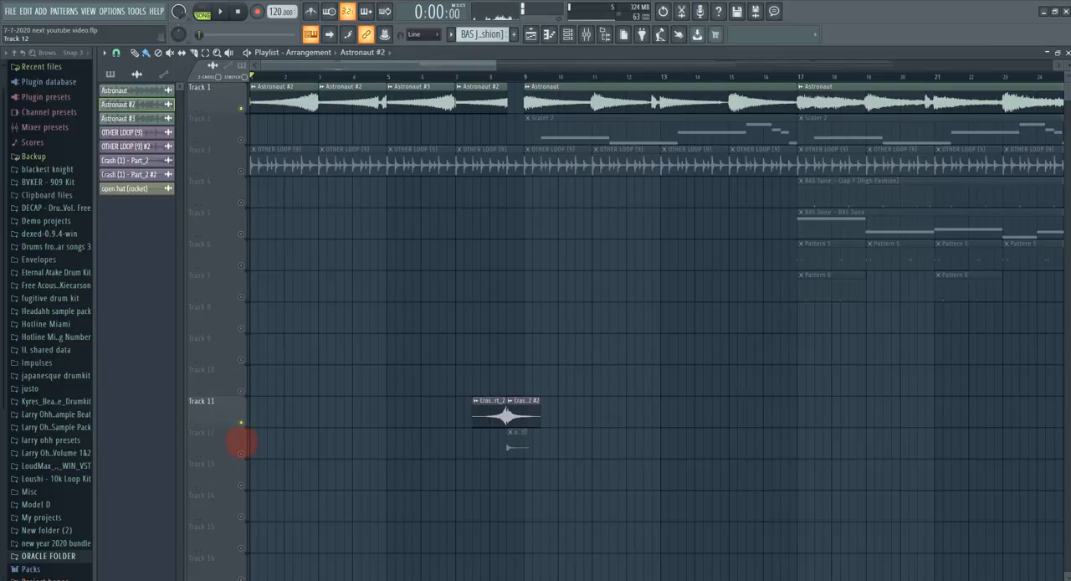
pyautogui.click(241, 452)
pyautogui.click(486, 75)
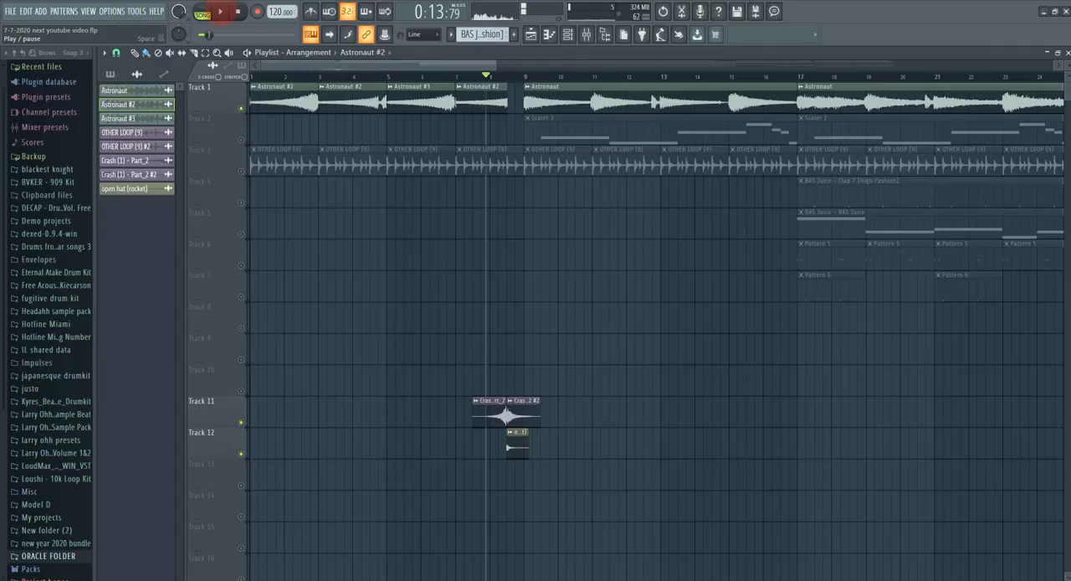
pyautogui.click(220, 11)
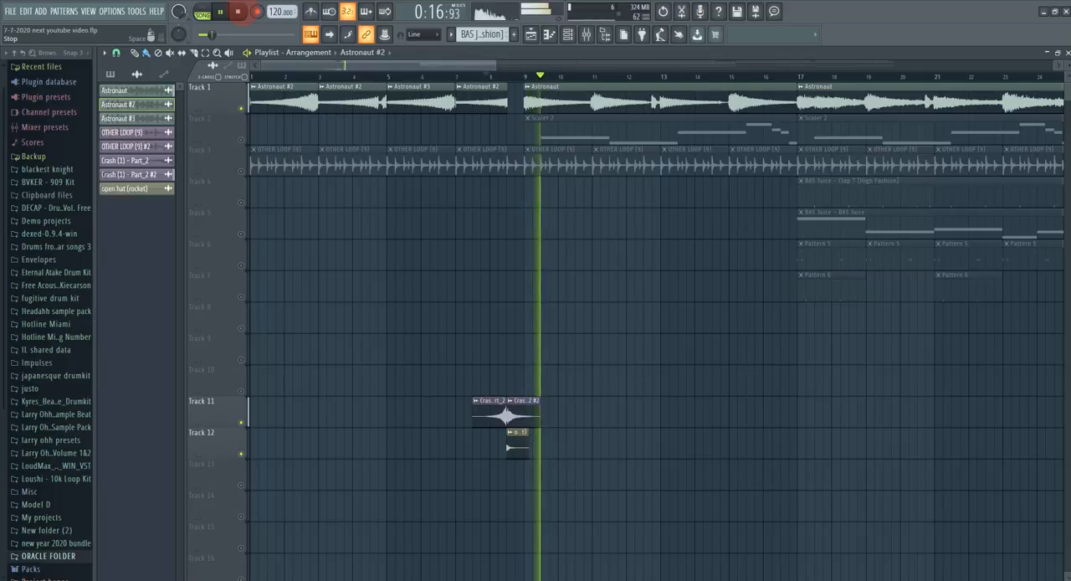
pyautogui.press('space')
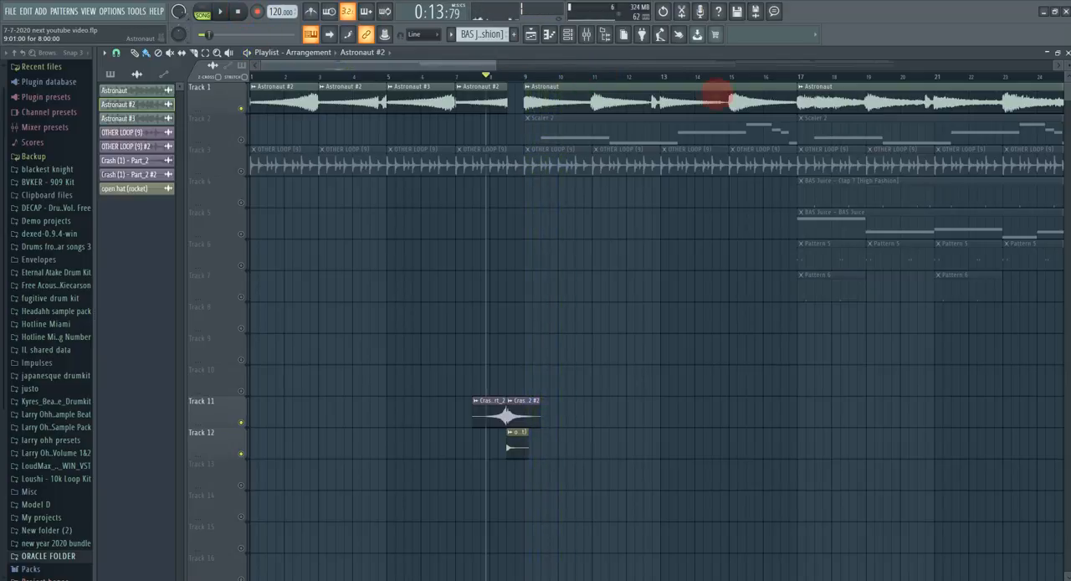
# Step: Open the settings of the Astronaut clip at bar 9 and play the arrangement from that bar
pyautogui.click(523, 75)
pyautogui.doubleClick(566, 84)
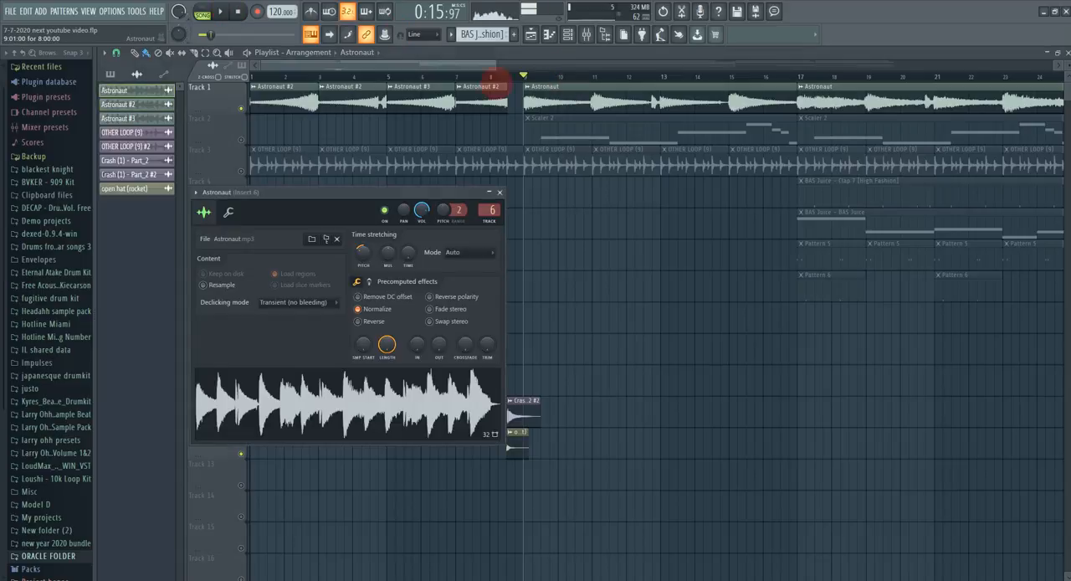
pyautogui.click(220, 11)
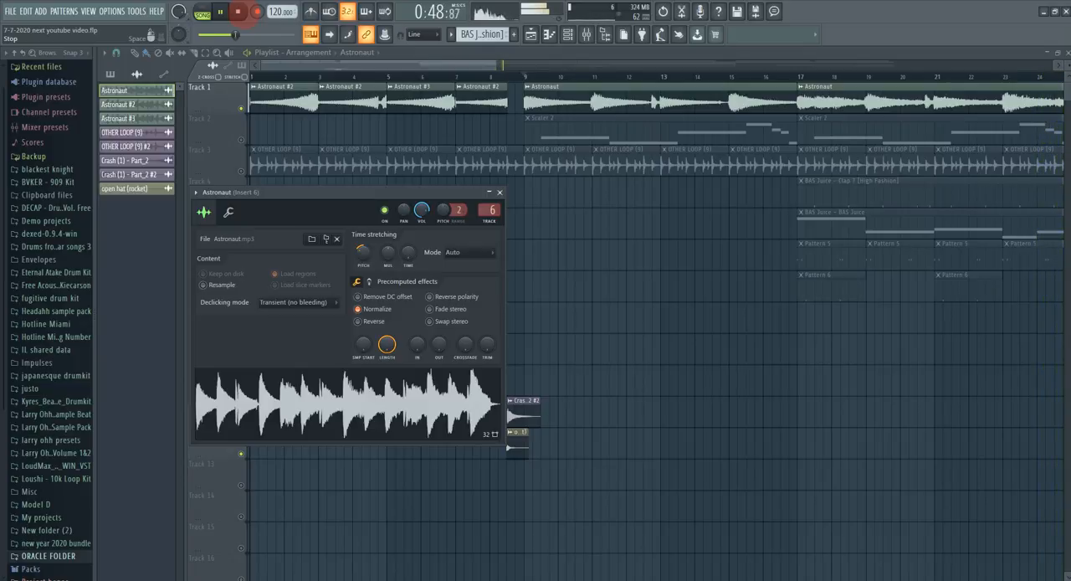
pyautogui.click(535, 104)
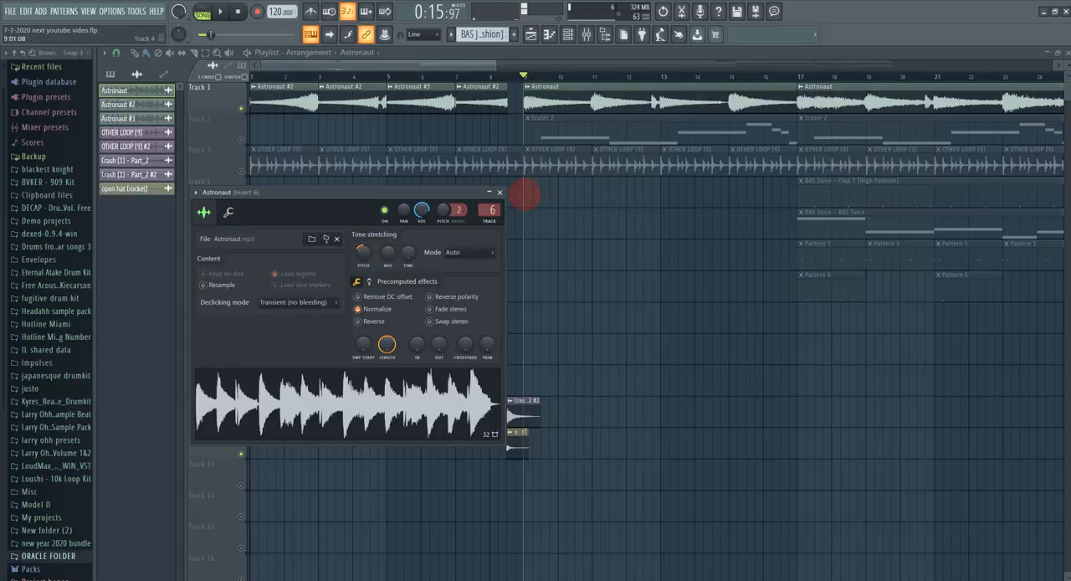
# Step: Close the sample settings, place an Astronaut clip on Track 8 at bar 9, and solo Track 8
pyautogui.click(500, 192)
pyautogui.click(554, 102)
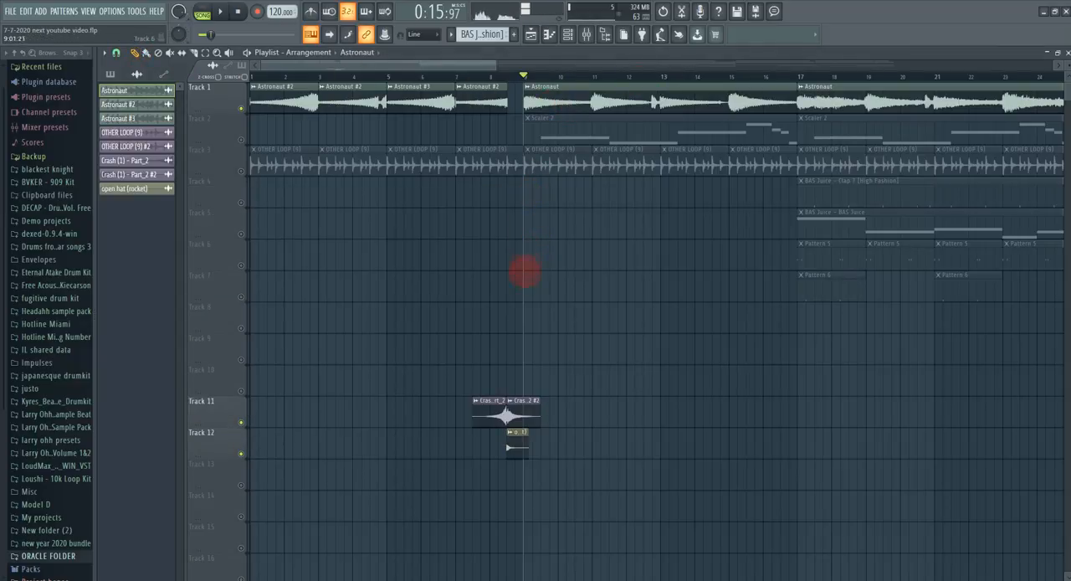
pyautogui.click(525, 322)
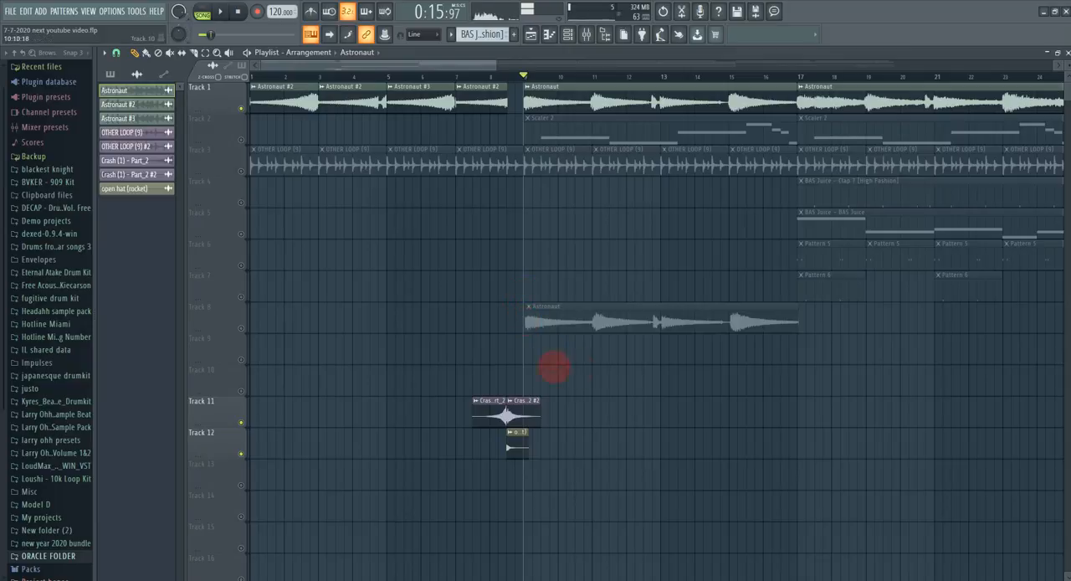
pyautogui.click(548, 321)
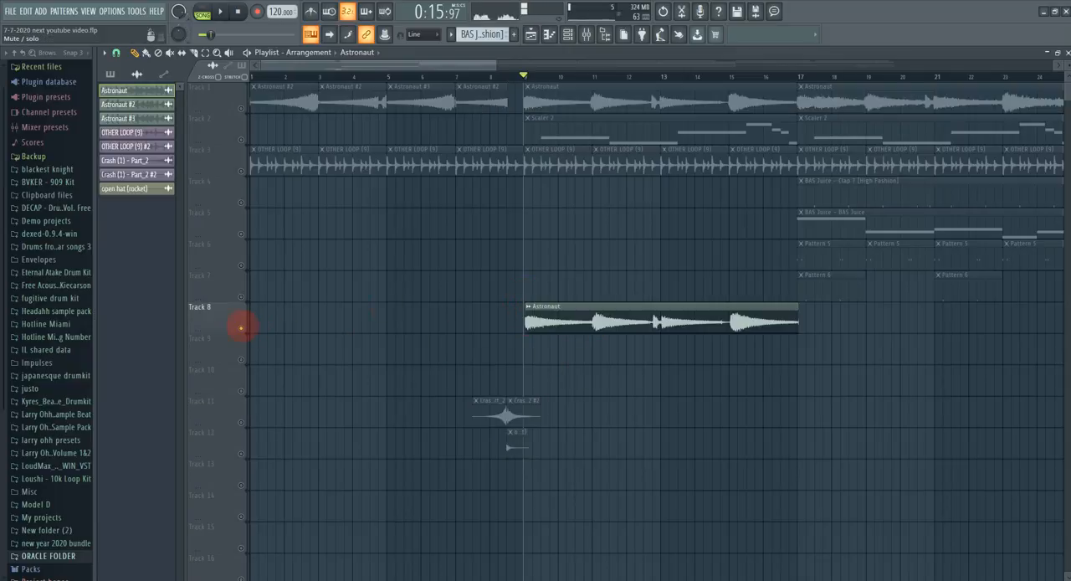
# Step: Make the Astronaut clip on Track 8 unique and reset its time-stretching pitch
pyautogui.click(530, 307)
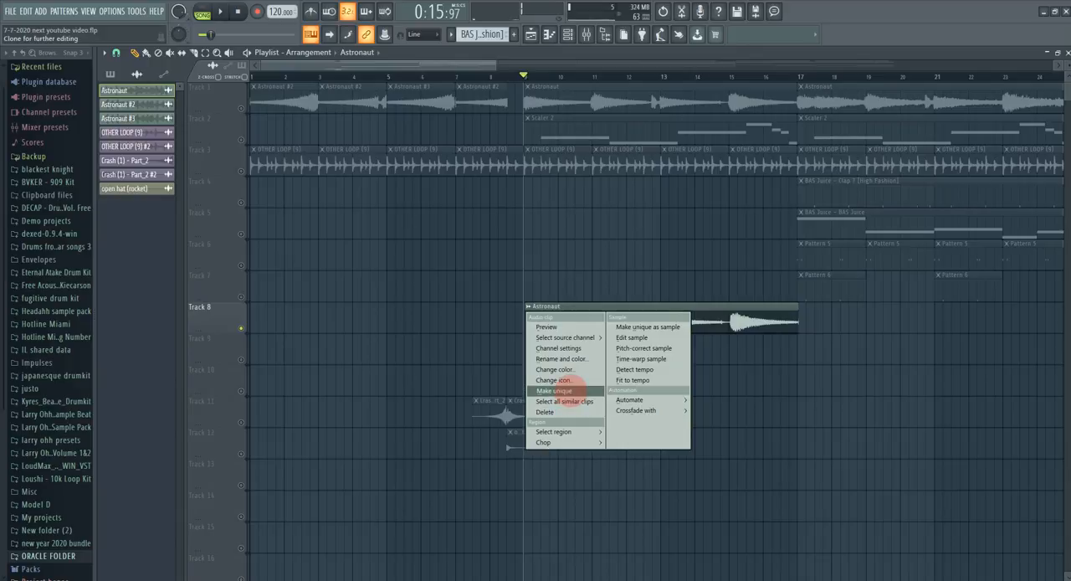
pyautogui.click(567, 389)
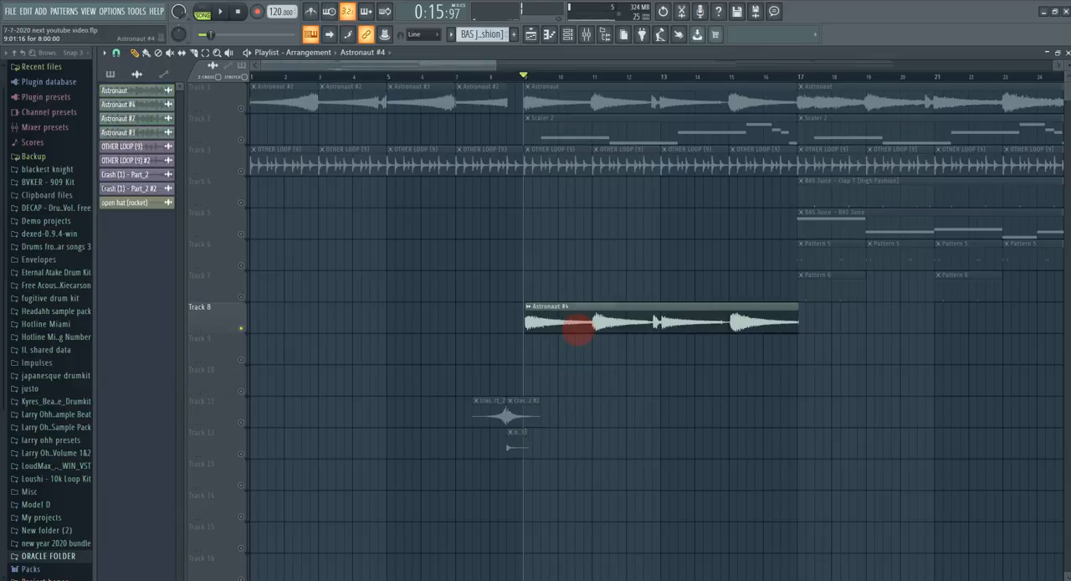
pyautogui.doubleClick(576, 323)
pyautogui.rightClick(351, 239)
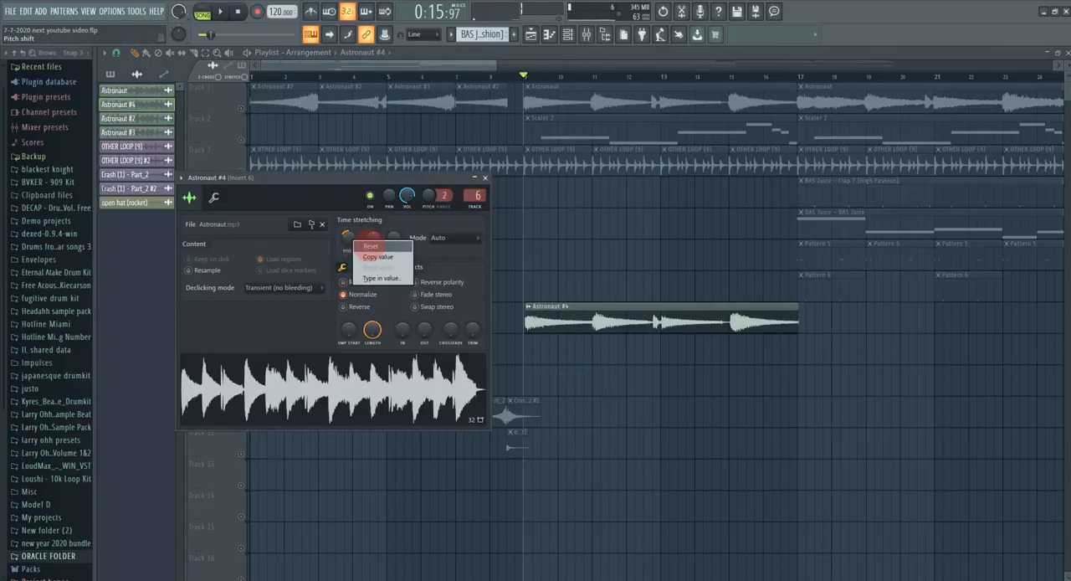
pyautogui.click(369, 246)
# Step: Play the Track 8 clip from bar 9 while extending its end to about bar 22.5
pyautogui.click(220, 11)
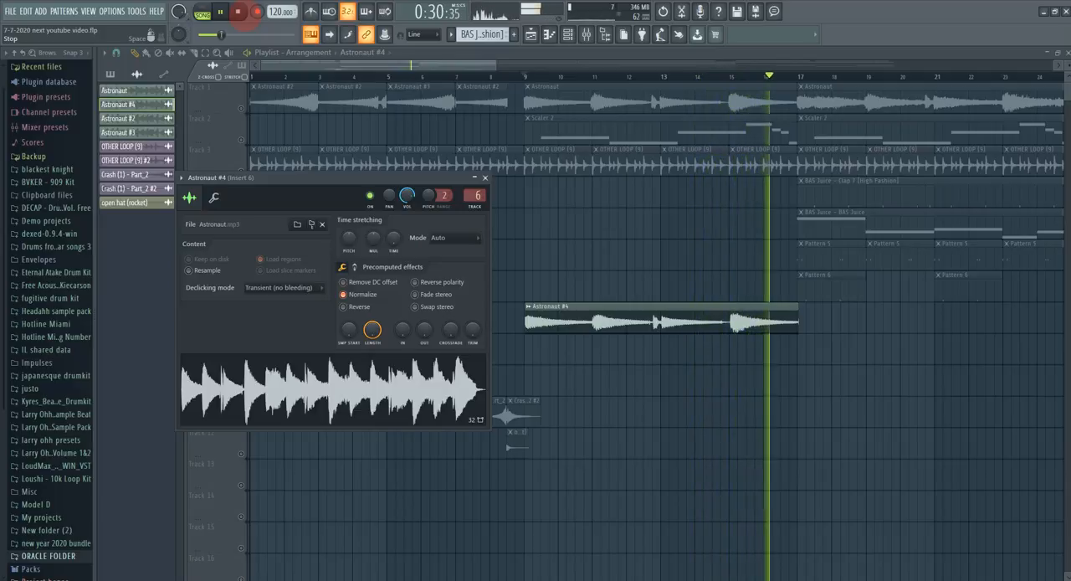
pyautogui.moveTo(796, 319); pyautogui.dragTo(985, 343)
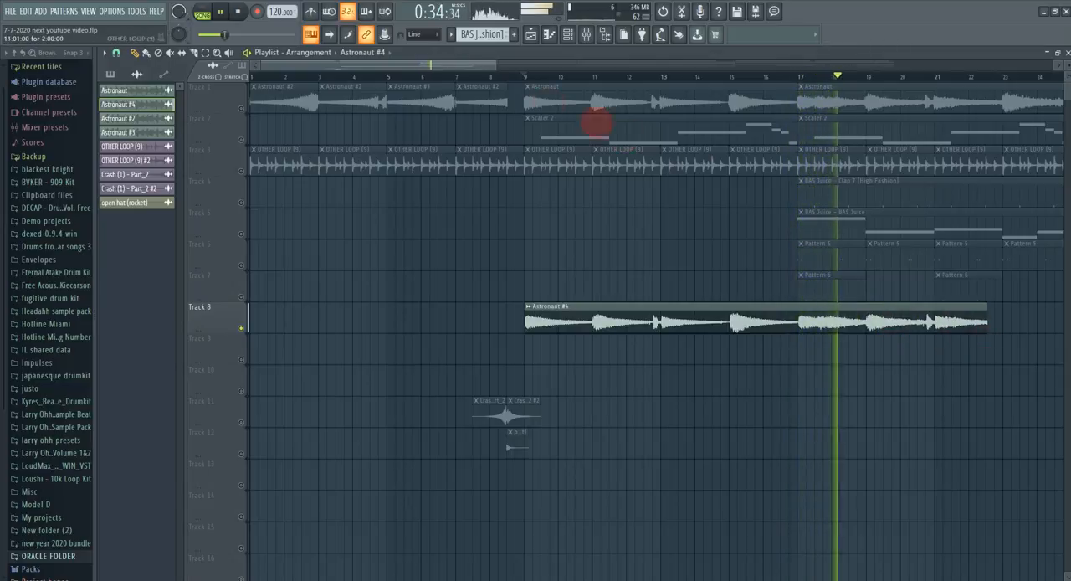
pyautogui.moveTo(490, 65); pyautogui.dragTo(554, 67)
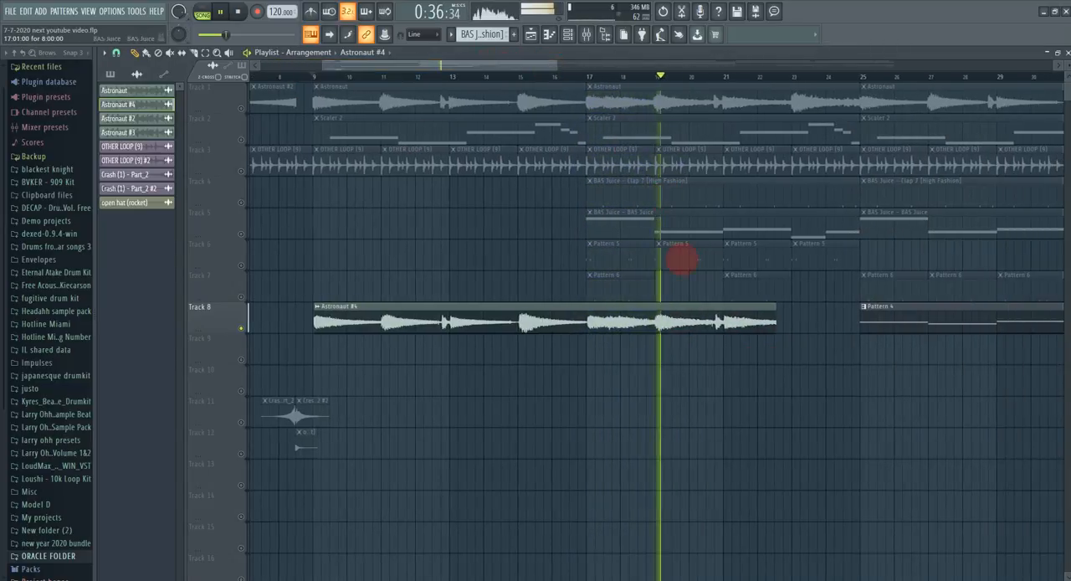
pyautogui.click(238, 12)
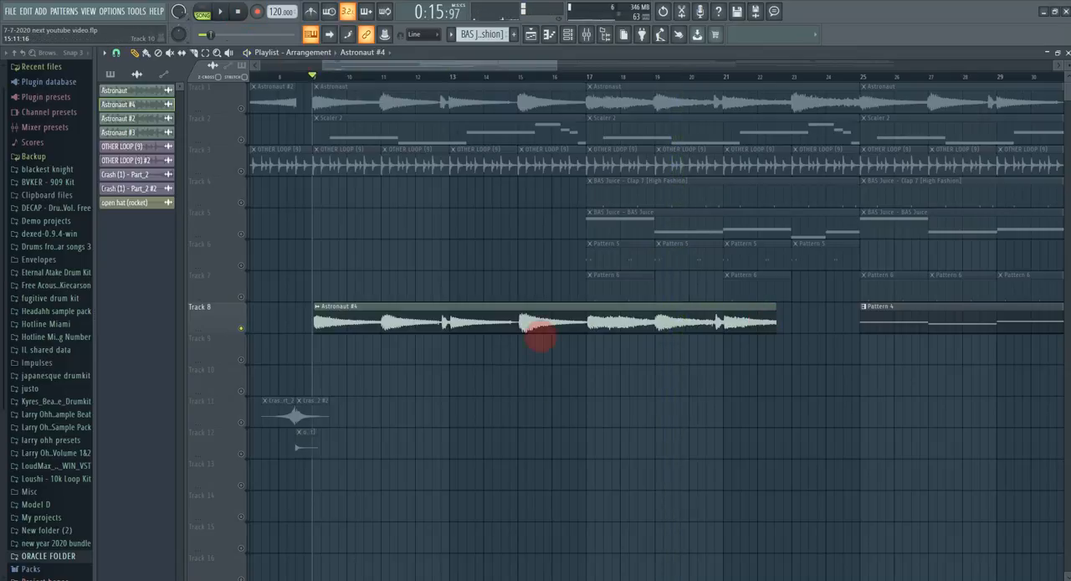
# Step: Delete the Astronaut #4 clip from Track 8
pyautogui.rightClick(538, 330)
pyautogui.moveTo(170, 38); pyautogui.dragTo(164, 40)
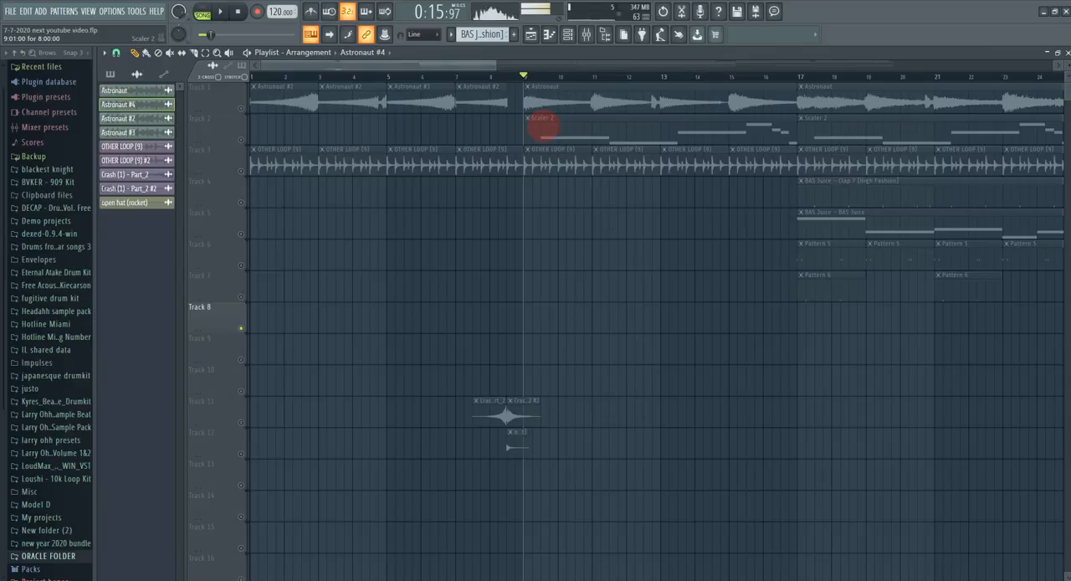
# Step: Open the Scaler 2 pattern at bar 9 in the piano roll and play it in pattern mode
pyautogui.doubleClick(541, 125)
pyautogui.moveTo(471, 63); pyautogui.dragTo(944, 99)
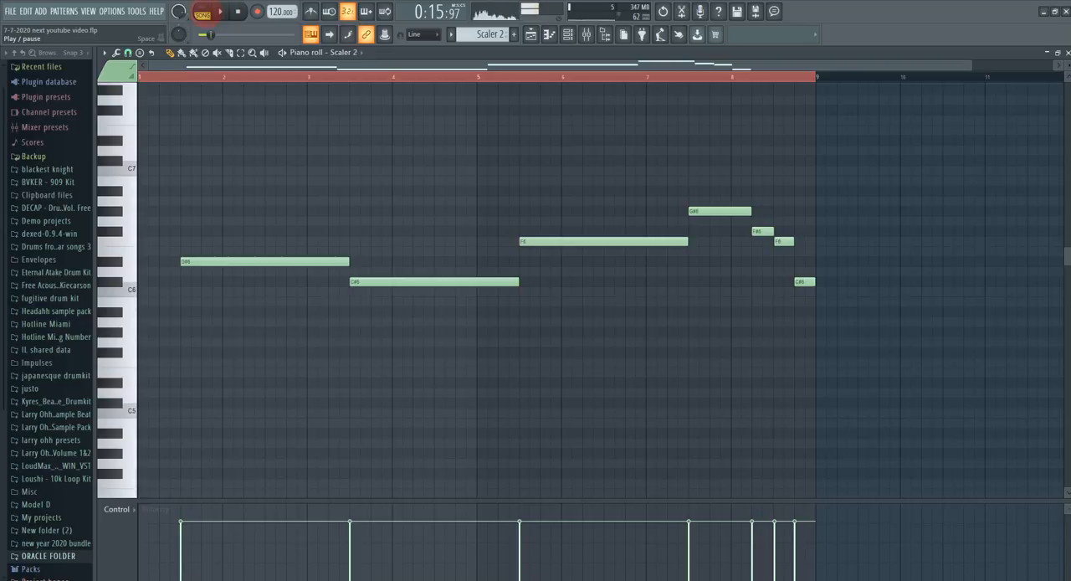
pyautogui.click(202, 11)
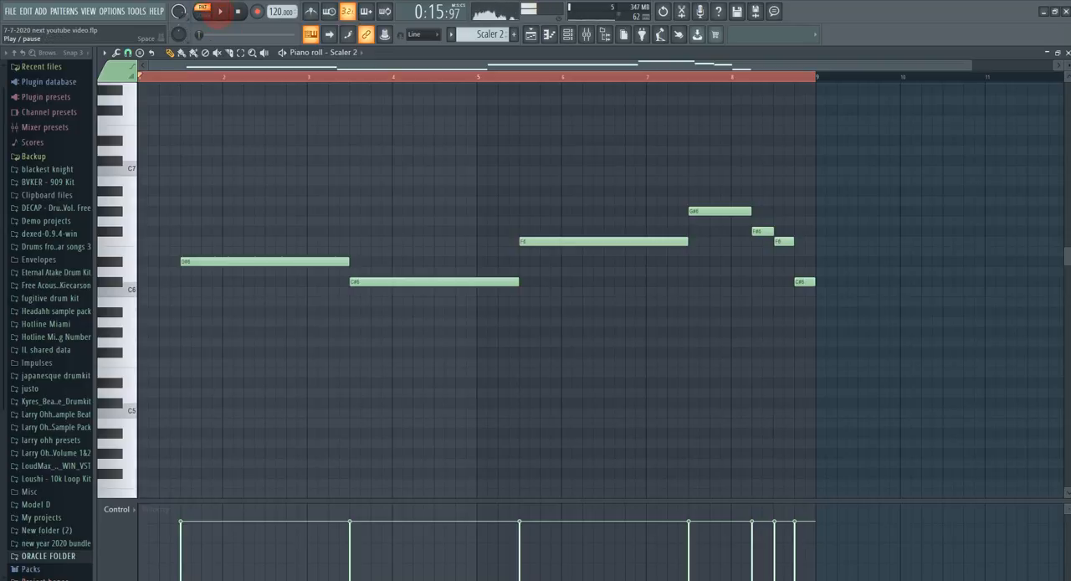
pyautogui.click(219, 12)
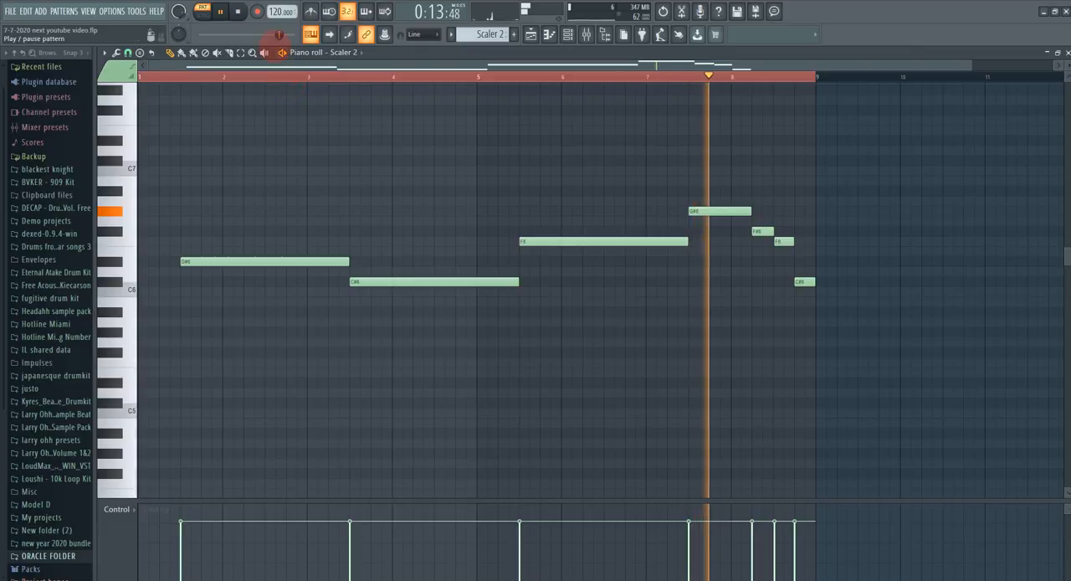
pyautogui.click(237, 12)
pyautogui.click(237, 11)
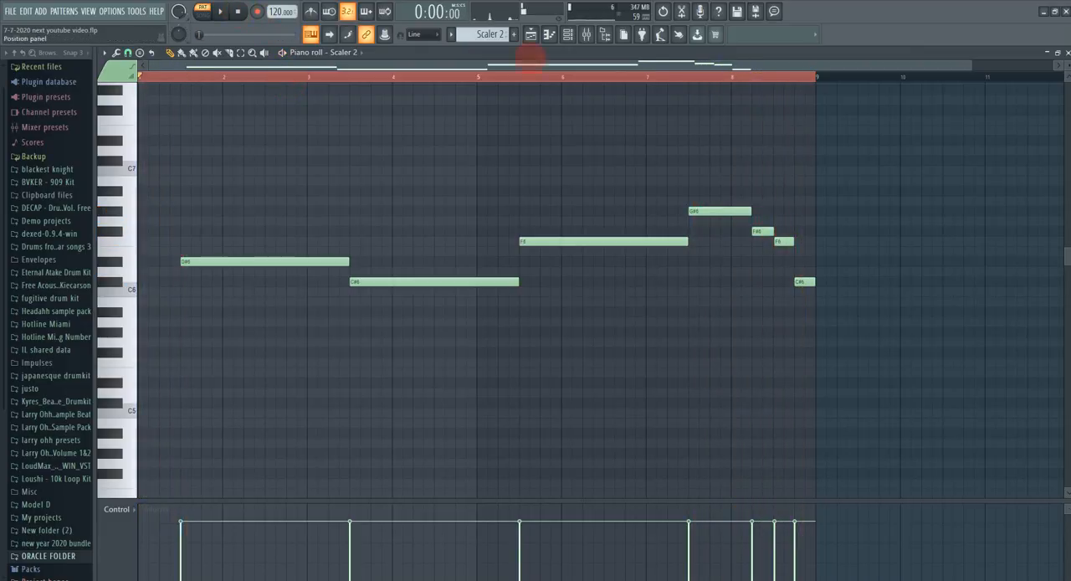
# Step: Return to the playlist, place an OTHER LOOP (9) clip at the start of Track 8, and open its sample settings
pyautogui.click(530, 35)
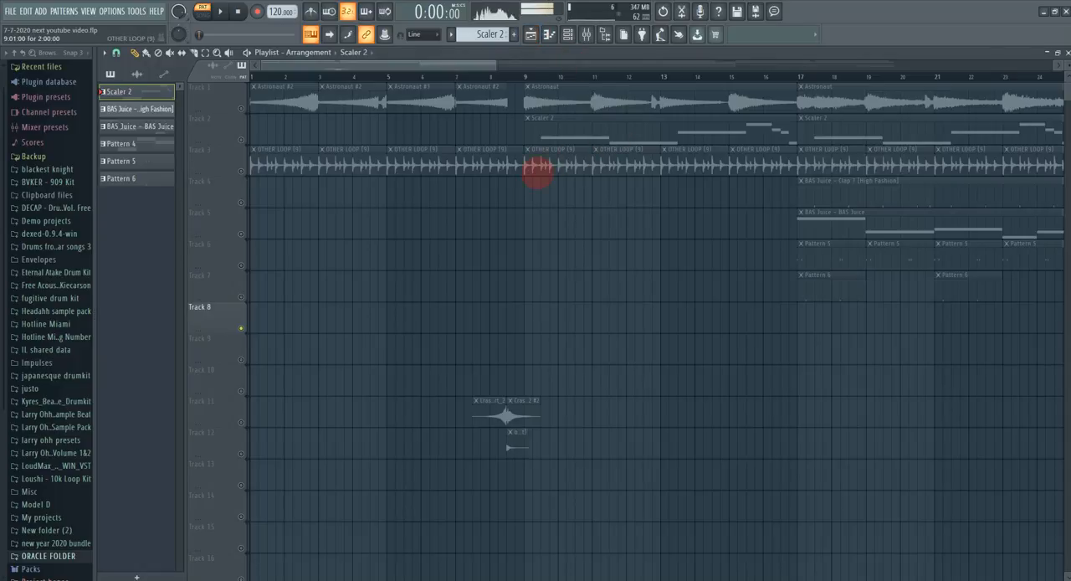
pyautogui.click(281, 171)
pyautogui.moveTo(285, 199)
pyautogui.mouseDown()
pyautogui.moveTo(305, 193)
pyautogui.moveTo(266, 194)
pyautogui.mouseUp()
pyautogui.moveTo(260, 232); pyautogui.dragTo(265, 328)
pyautogui.doubleClick(279, 307)
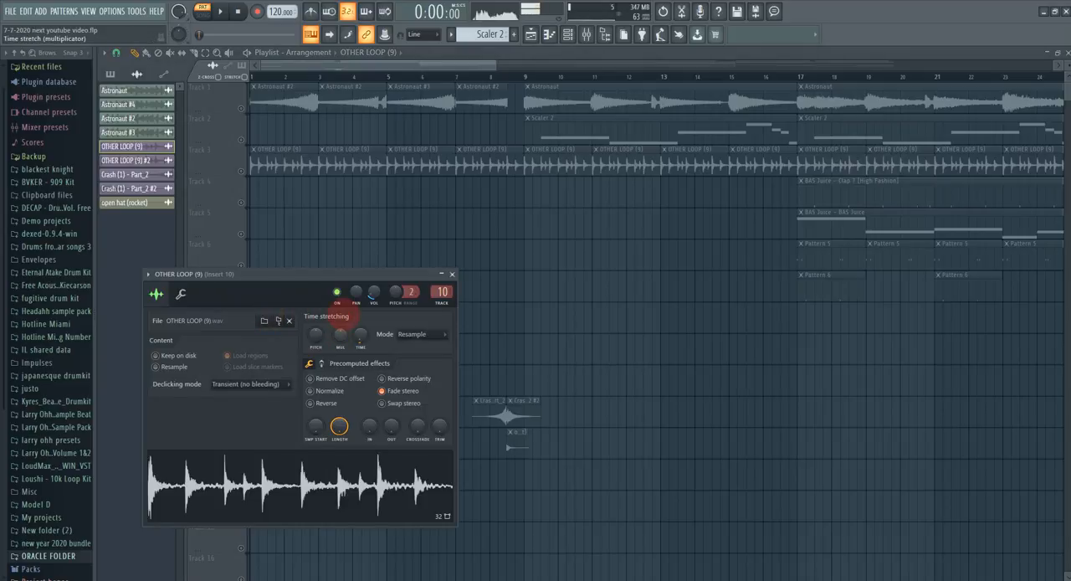
# Step: Reset the time stretch and volume of OTHER LOOP (9) and turn off Fade stereo
pyautogui.moveTo(360, 333); pyautogui.dragTo(360, 345)
pyautogui.rightClick(374, 294)
pyautogui.click(392, 303)
pyautogui.click(403, 390)
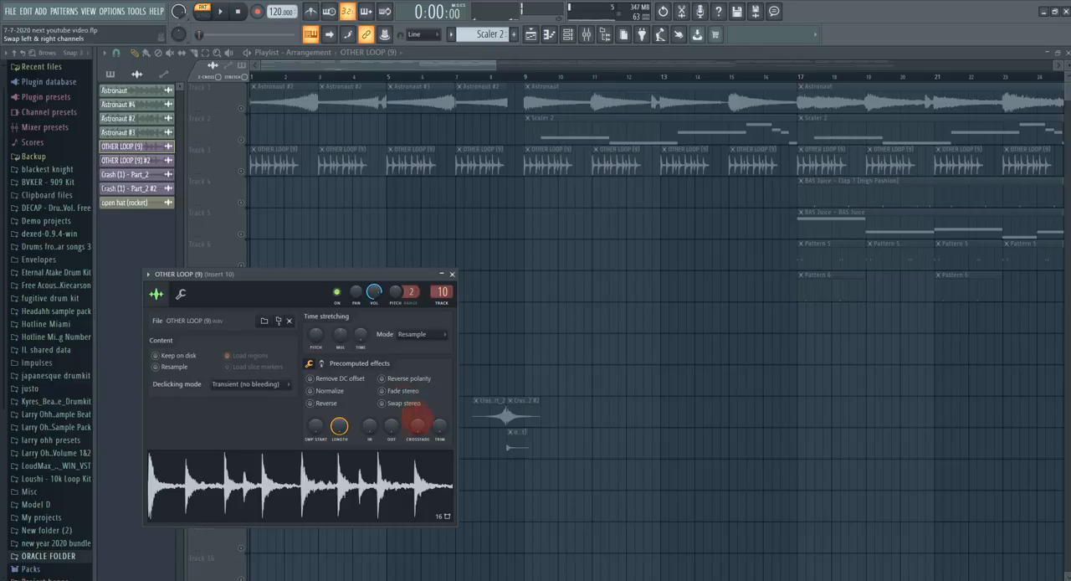
# Step: Move the sample settings clear of Track 8 and play the OTHER LOOP (9) clip in song mode
pyautogui.moveTo(288, 276); pyautogui.dragTo(537, 210)
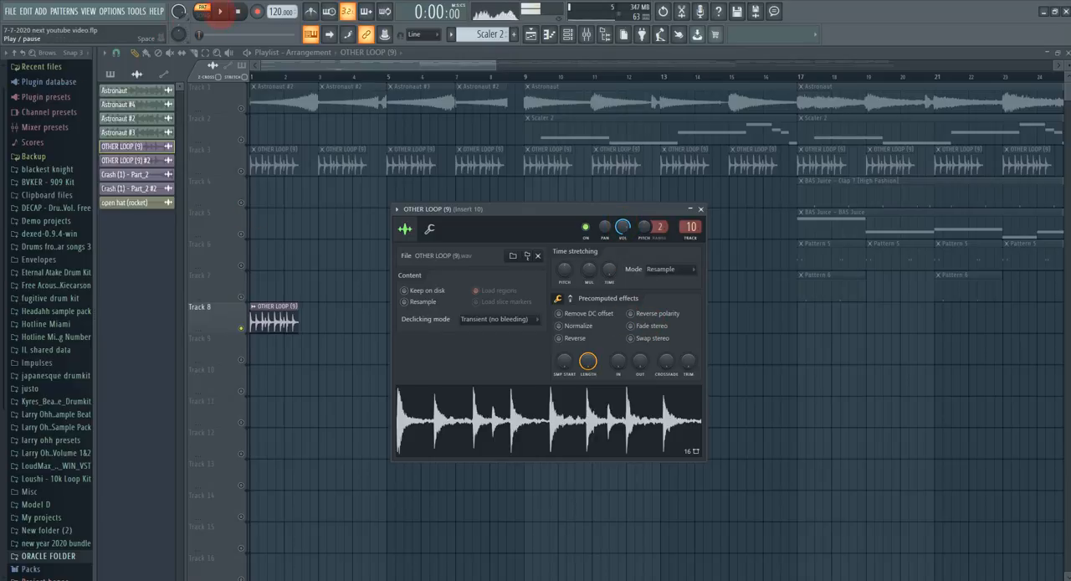
pyautogui.click(203, 13)
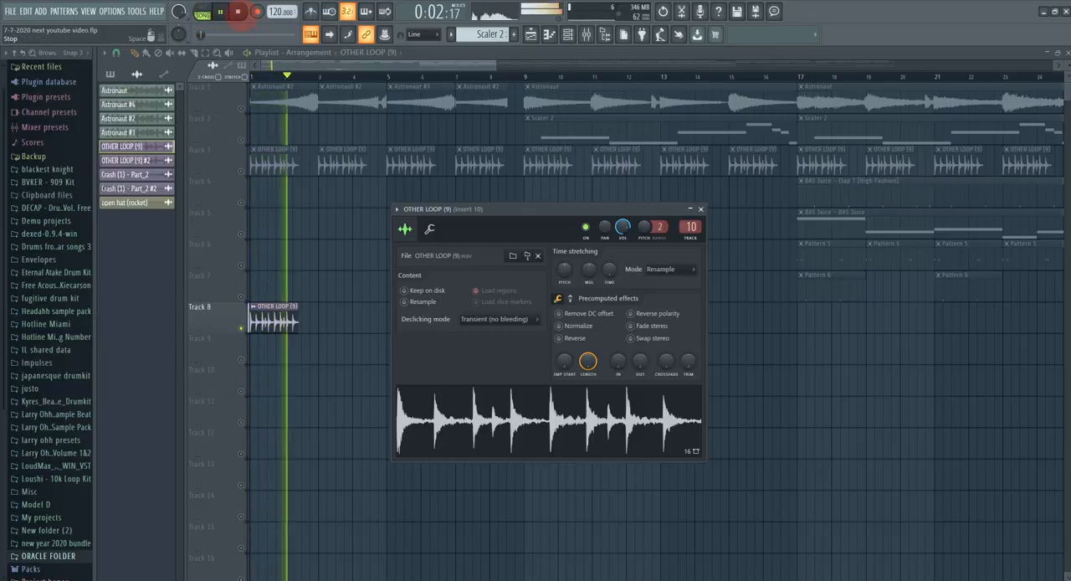
pyautogui.click(238, 12)
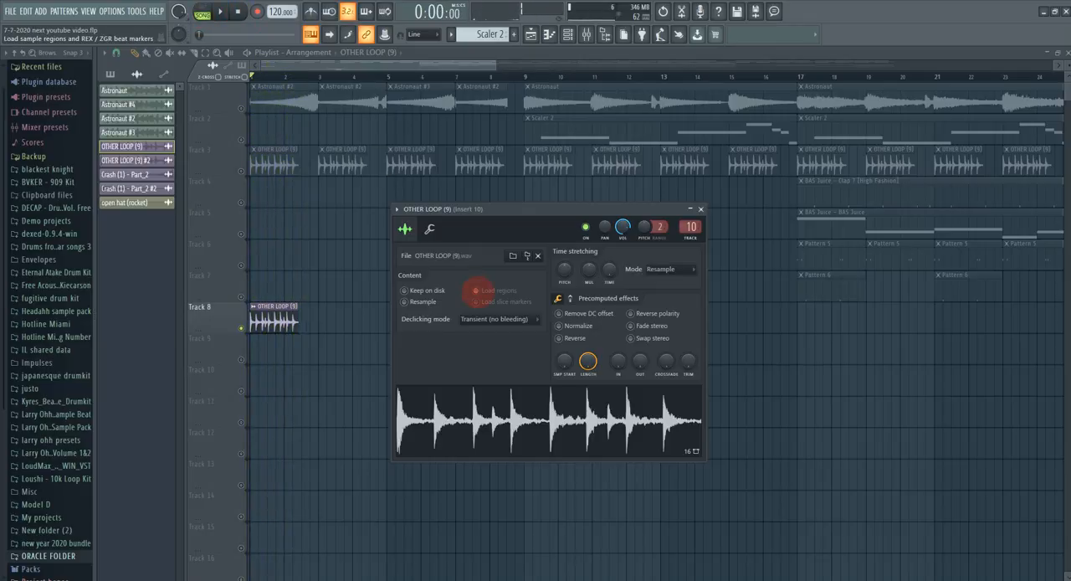
# Step: Undo the setting resets on OTHER LOOP (9) and delete its extra clip from Track 8
pyautogui.hotkey('ctrl', 'alt', 'z')
pyautogui.hotkey('ctrl', 'alt', 'z')
pyautogui.hotkey('ctrl', 'alt', 'z')
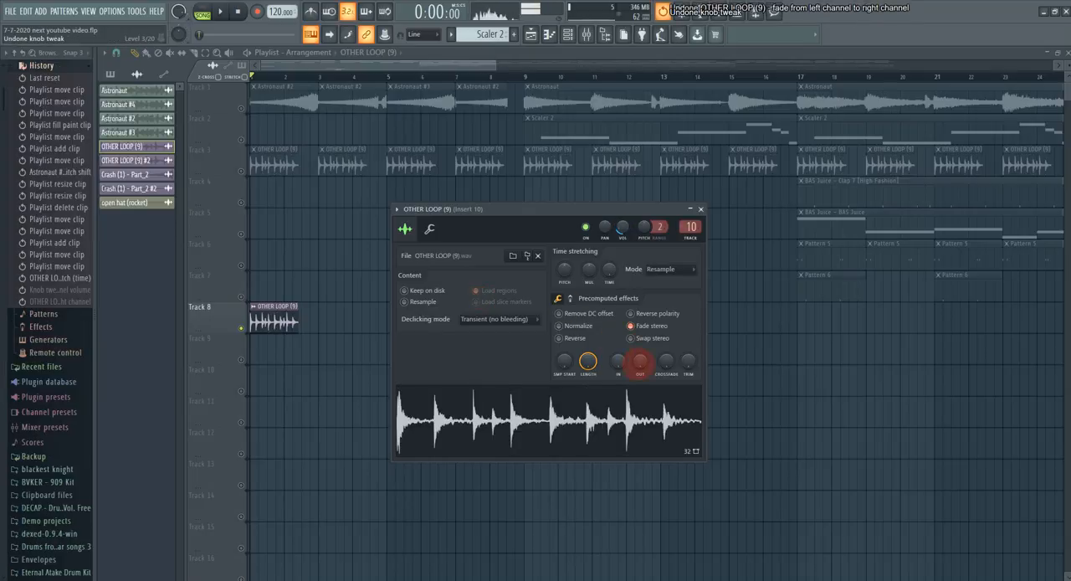
pyautogui.rightClick(304, 323)
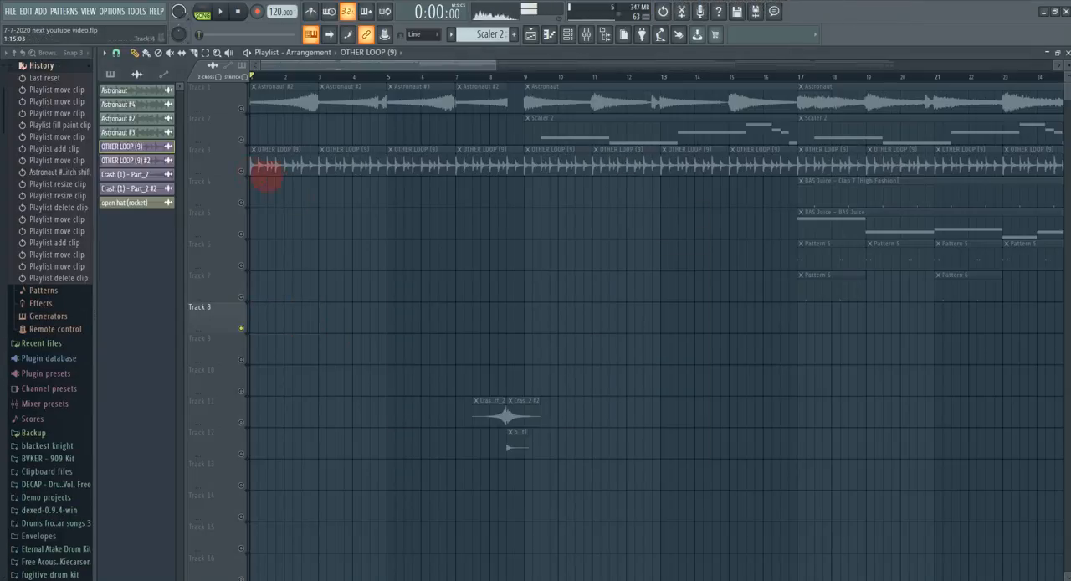
# Step: Solo Track 3 and play the OTHER LOOP (9) clips from the start in song mode, then stop playback
pyautogui.rightClick(241, 171)
pyautogui.click(220, 12)
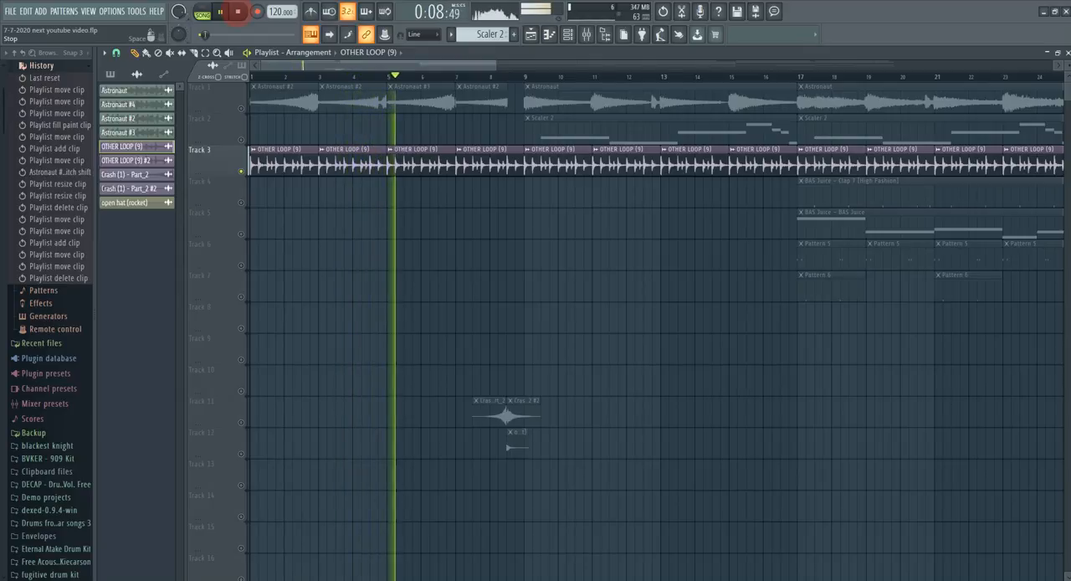
pyautogui.click(238, 12)
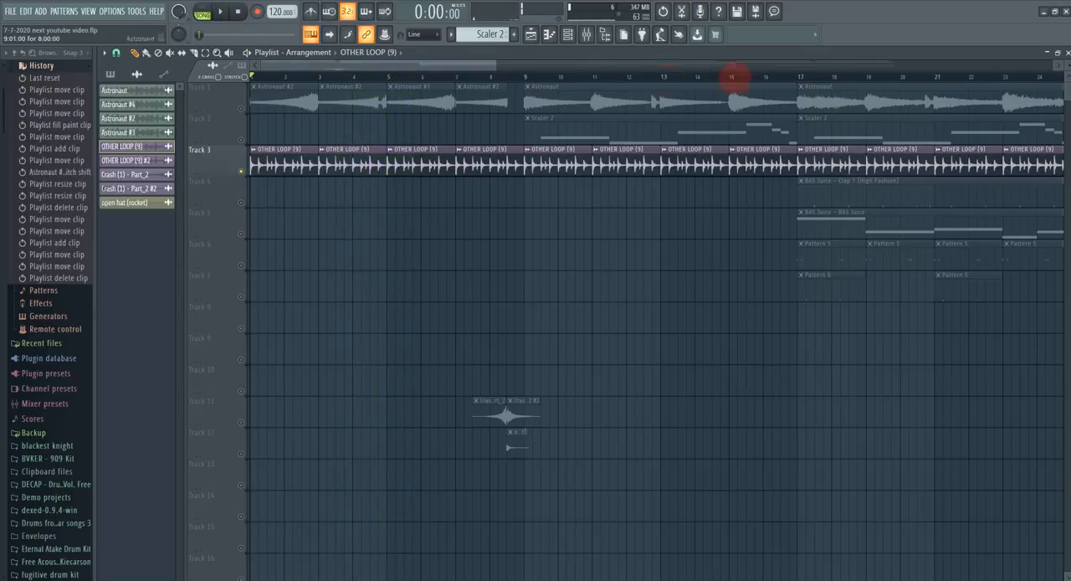
# Step: Solo Track 5 and open the BAS Juice pattern at bar 17 in the piano roll
pyautogui.click(483, 71)
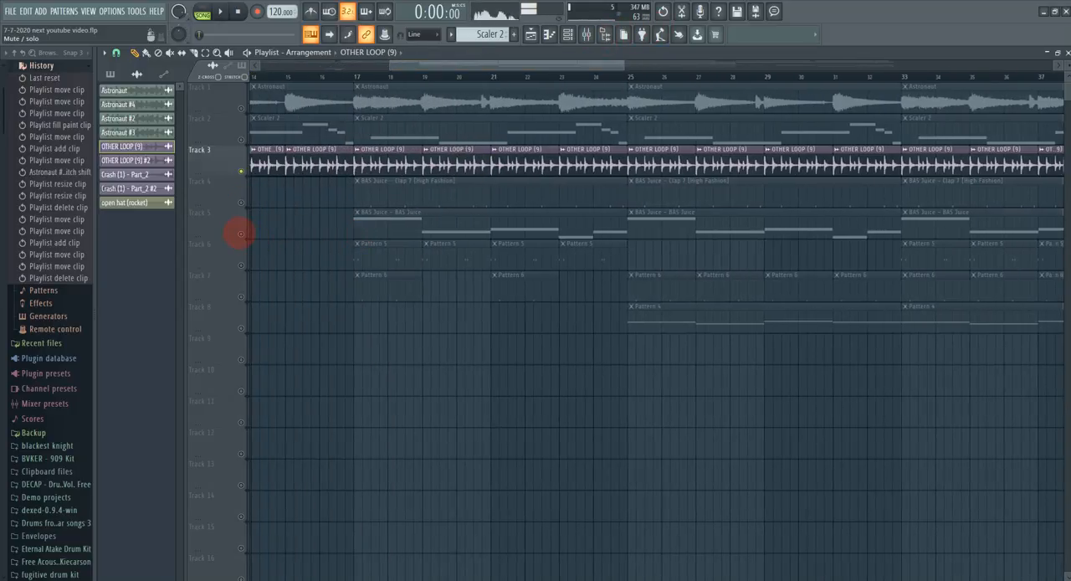
pyautogui.rightClick(240, 234)
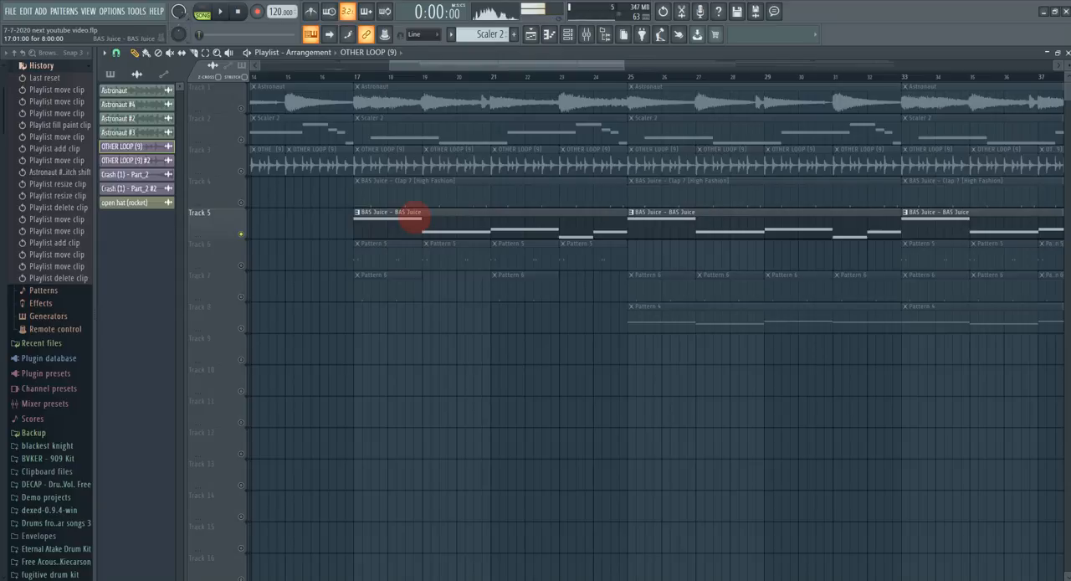
pyautogui.doubleClick(405, 222)
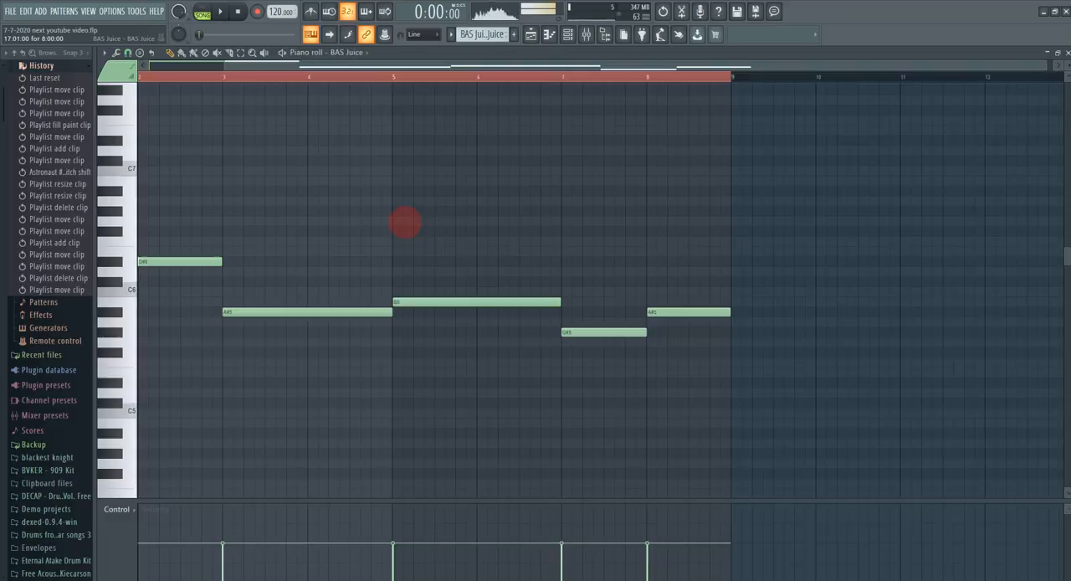
# Step: Open the BAS Juice instrument from the channel rack and show its miscellaneous functions settings
pyautogui.click(568, 35)
pyautogui.click(349, 340)
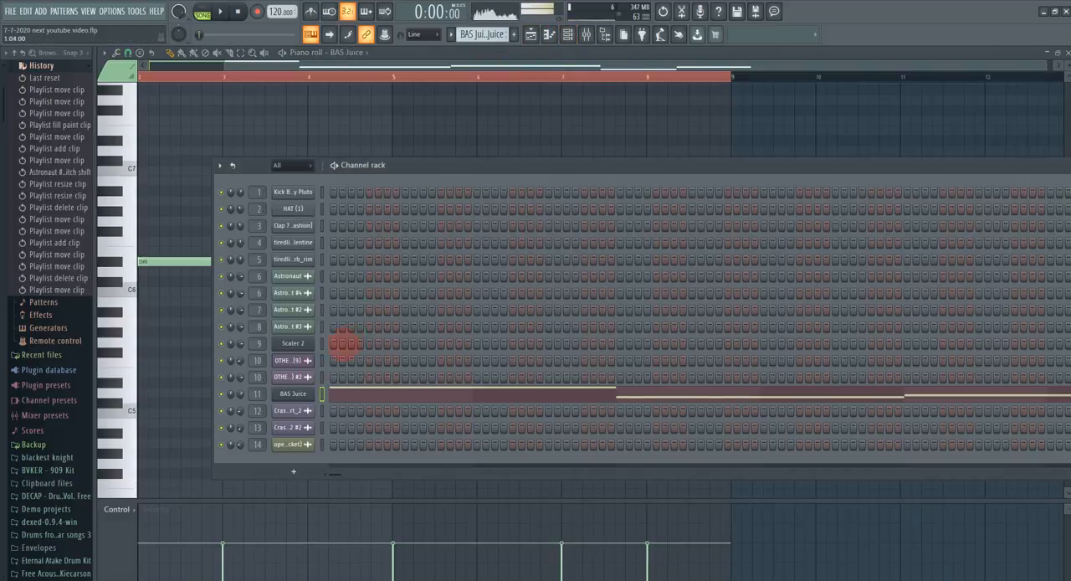
pyautogui.click(293, 394)
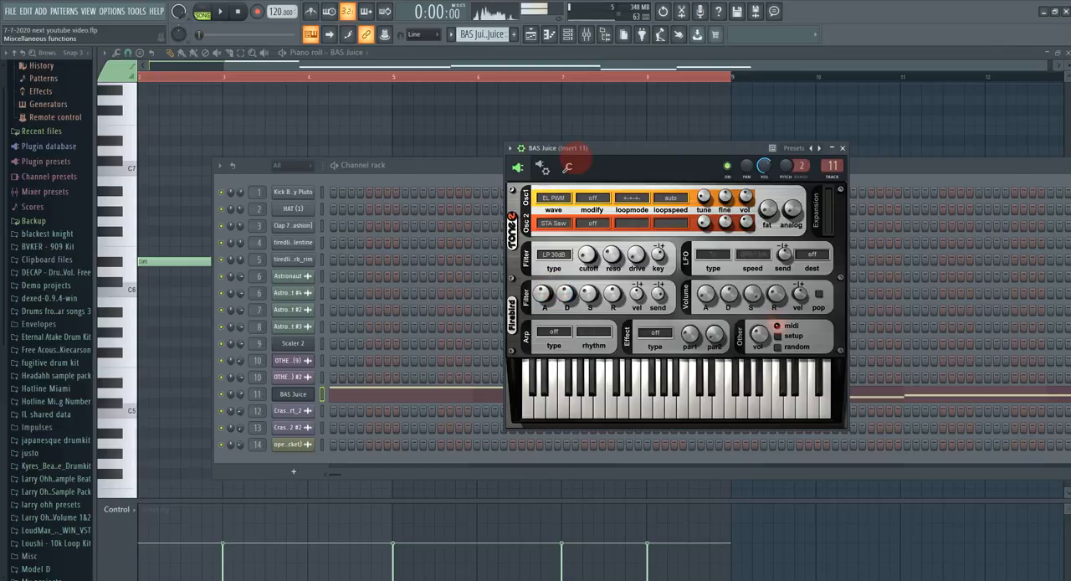
pyautogui.click(567, 167)
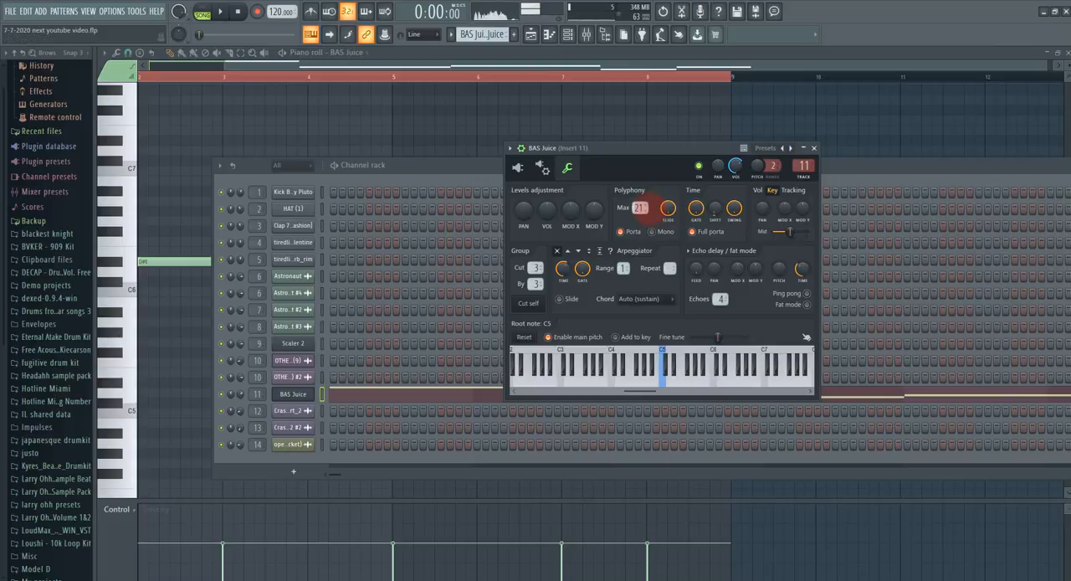
# Step: Play the BAS Juice bass pattern in pattern mode and stop it near its end
pyautogui.moveTo(633, 68); pyautogui.dragTo(535, 68)
pyautogui.click(220, 12)
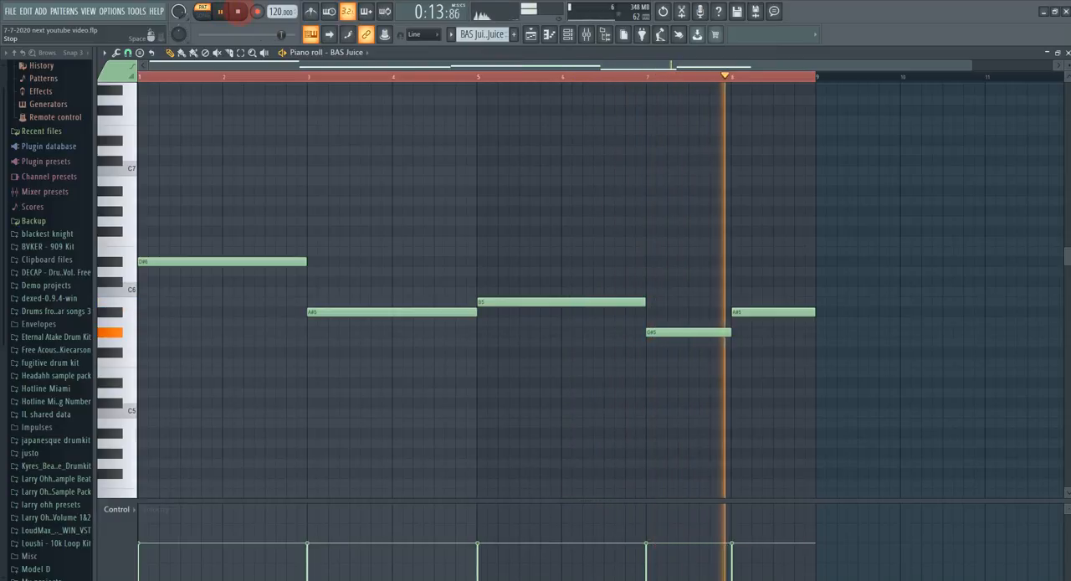
pyautogui.click(238, 12)
# Step: Solo Track 8 in the playlist and open its Pattern 4 clip at bar 25 in the piano roll
pyautogui.click(530, 35)
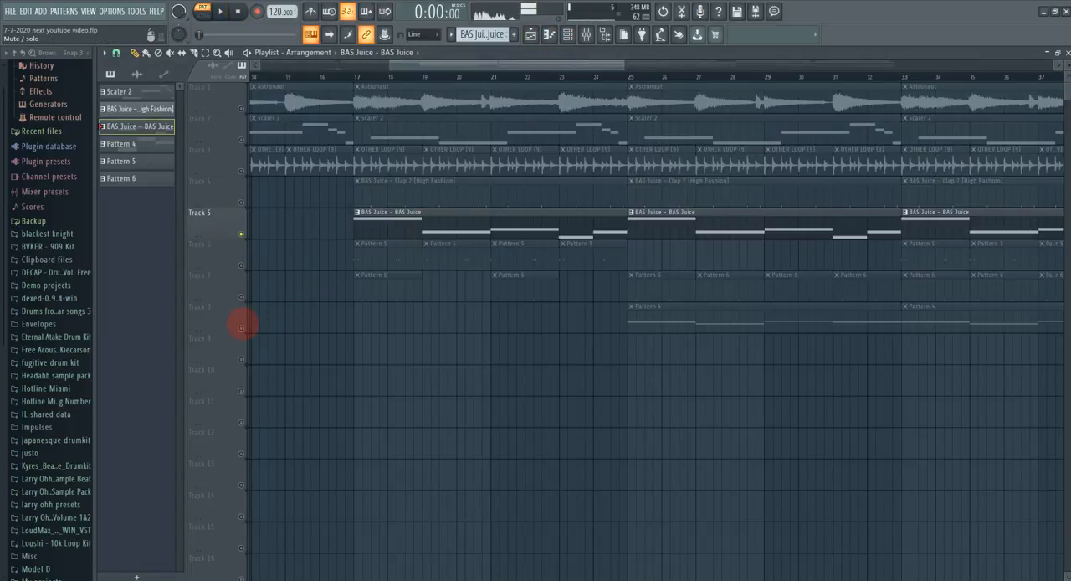
pyautogui.click(242, 326)
pyautogui.click(629, 75)
pyautogui.moveTo(514, 60); pyautogui.dragTo(565, 98)
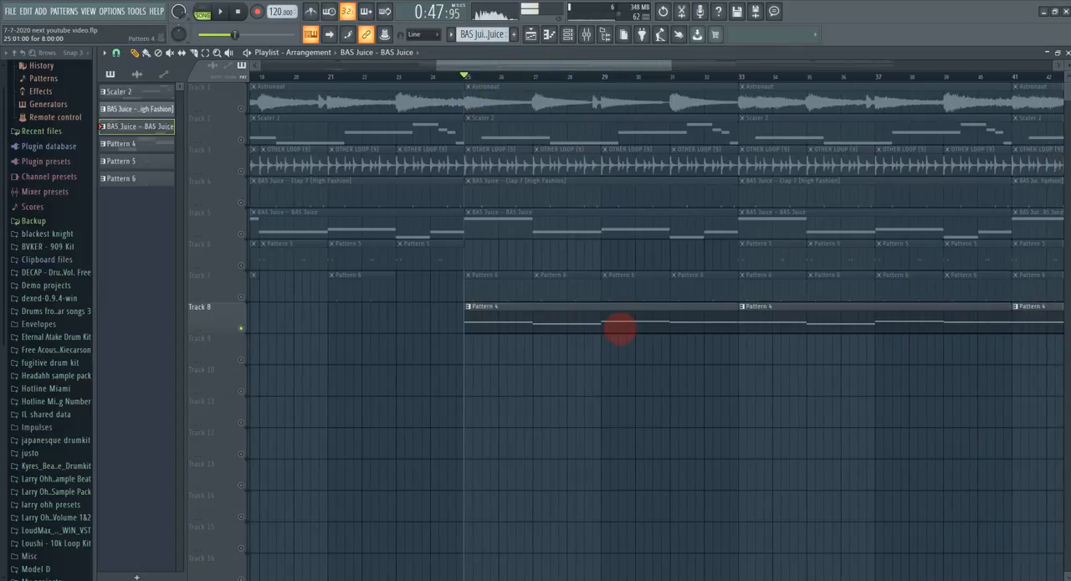
pyautogui.doubleClick(620, 328)
# Step: Play the vocal notes of Pattern 4 in pattern mode, then stop playback
pyautogui.moveTo(526, 62); pyautogui.dragTo(366, 96)
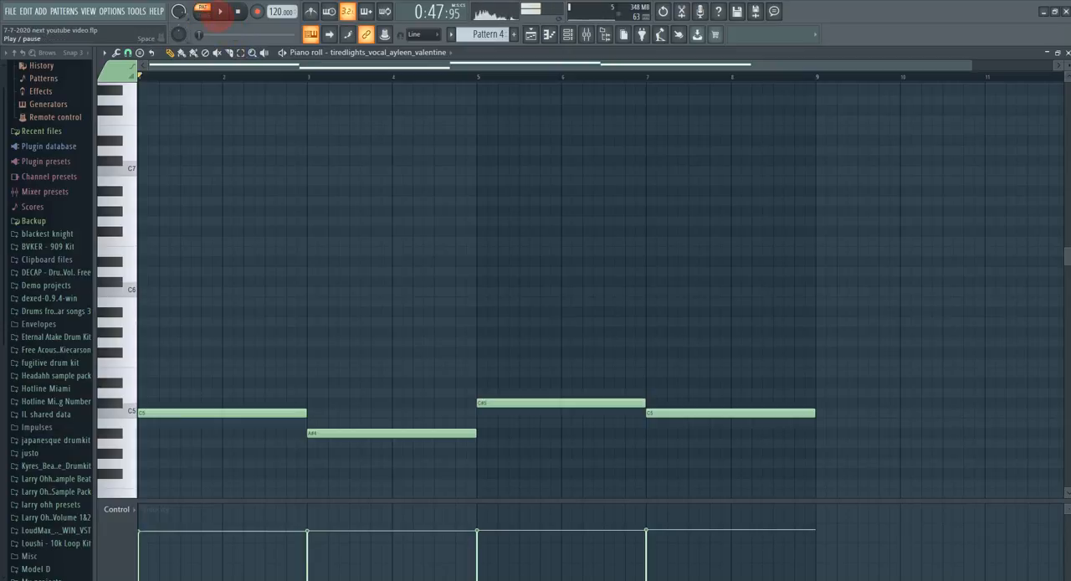
pyautogui.click(220, 12)
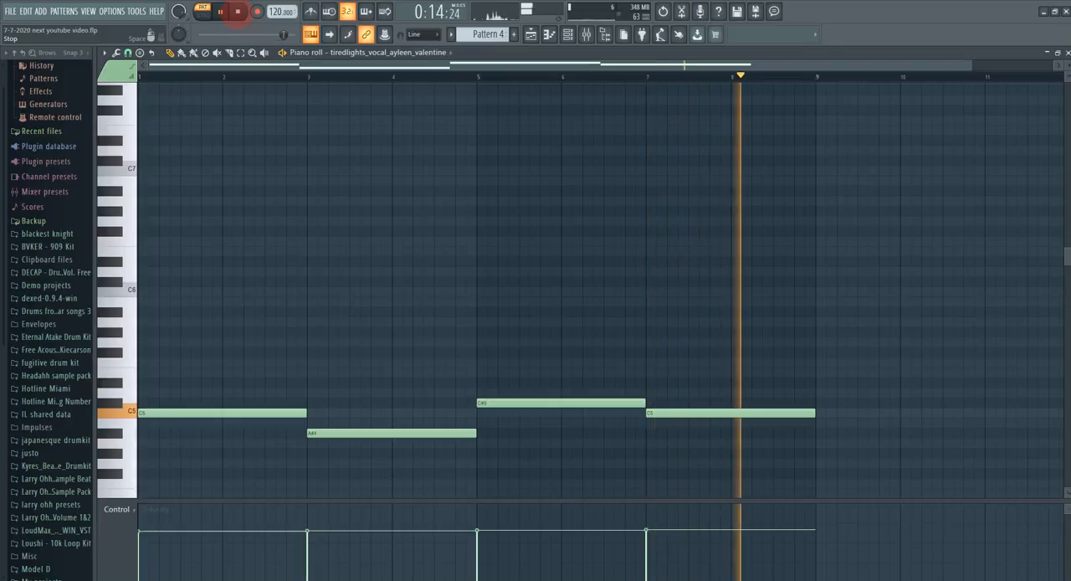
pyautogui.click(238, 12)
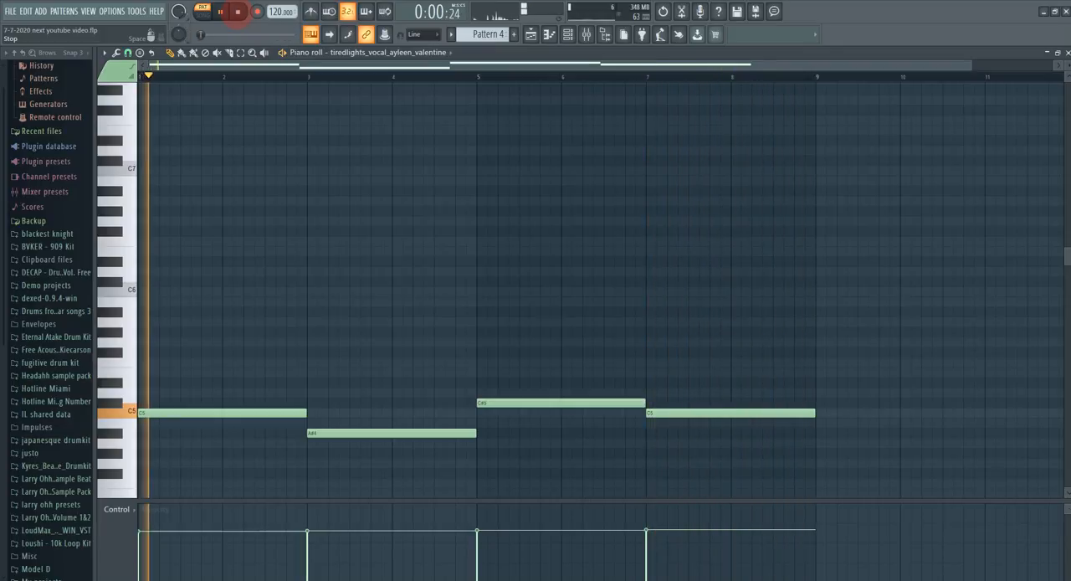
# Step: Return to the playlist, open the Pattern 5 clip at bar 17 on Track 6 in the piano roll, and play its kick notes
pyautogui.click(531, 33)
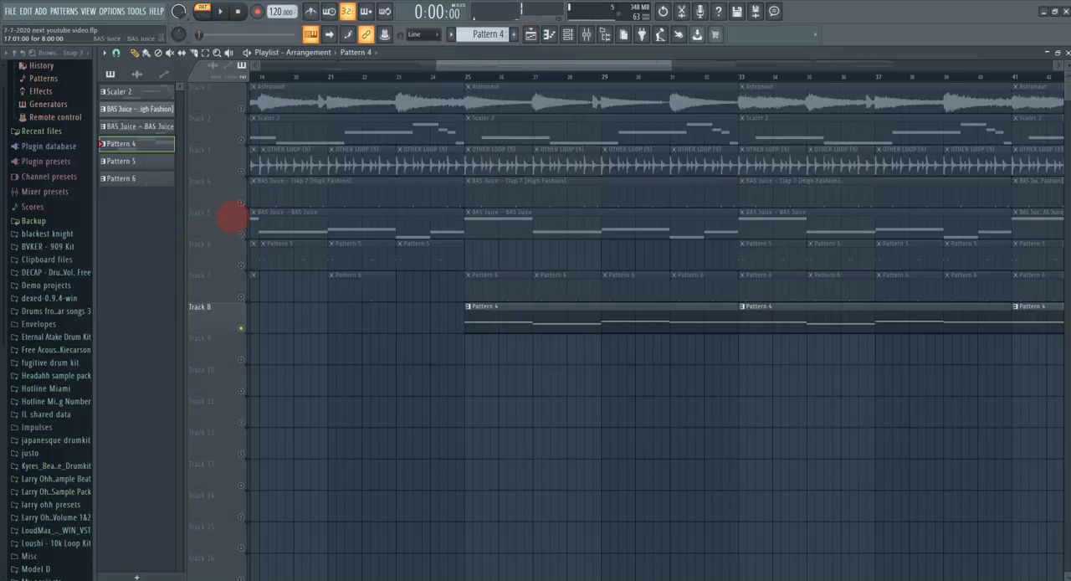
pyautogui.moveTo(471, 67); pyautogui.dragTo(226, 115)
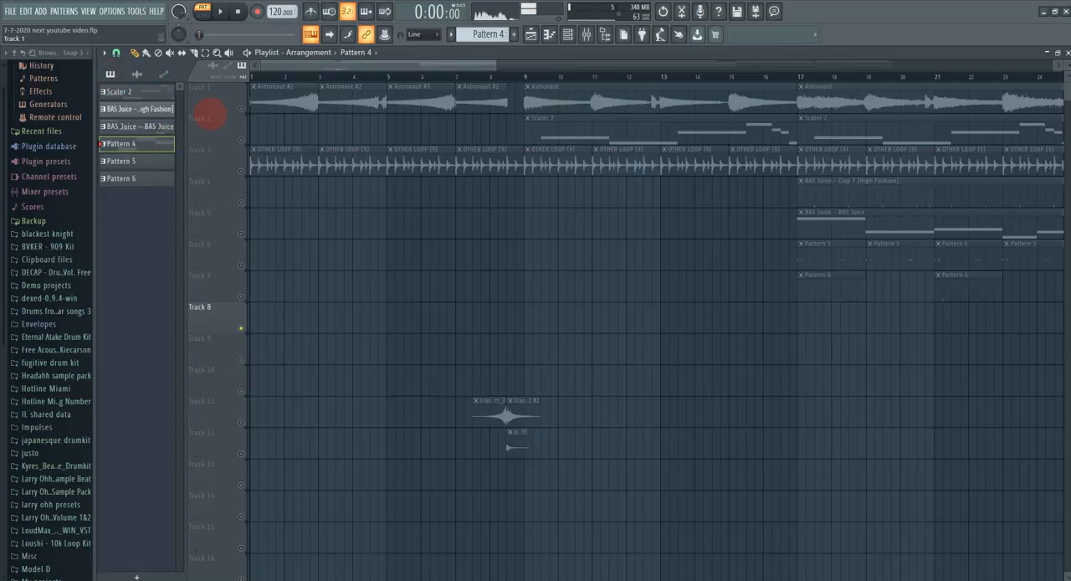
pyautogui.moveTo(370, 71); pyautogui.dragTo(478, 71)
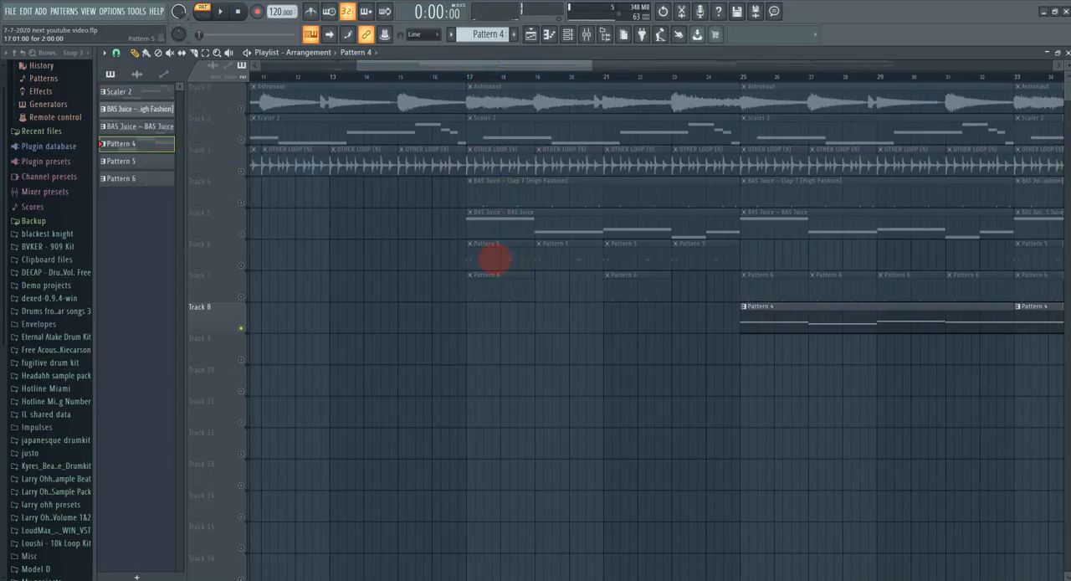
pyautogui.doubleClick(495, 260)
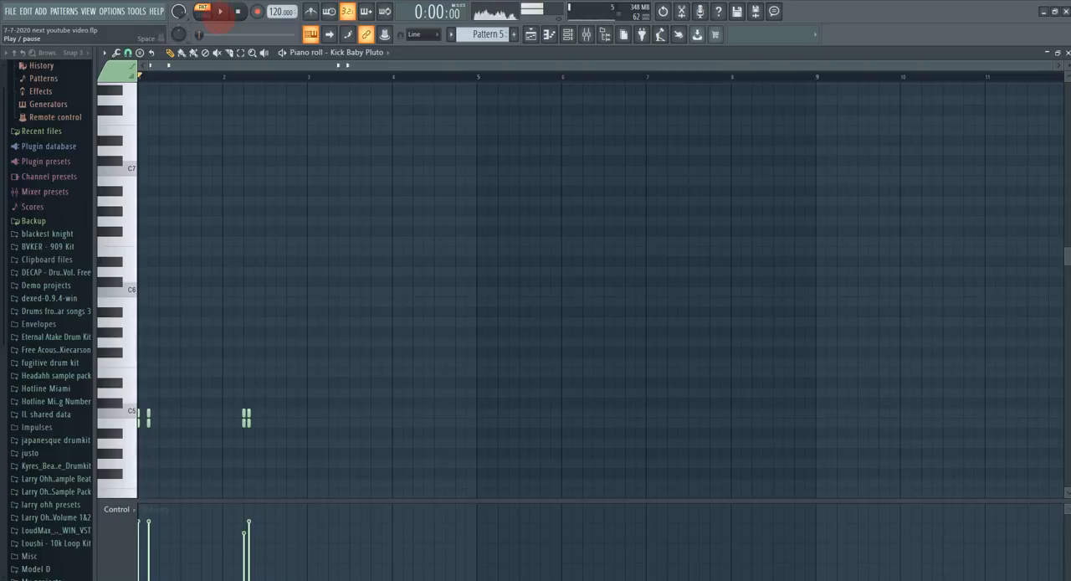
pyautogui.click(220, 12)
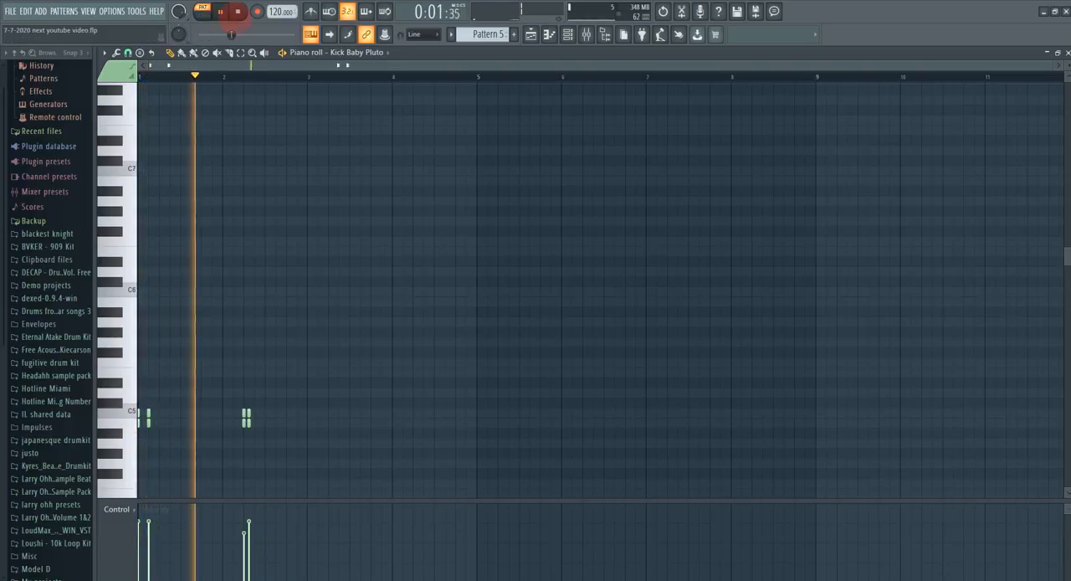
pyautogui.click(237, 11)
# Step: Return to the playlist, open the Pattern 6 clip at bar 25 on Track 7, and play its hat notes
pyautogui.click(531, 34)
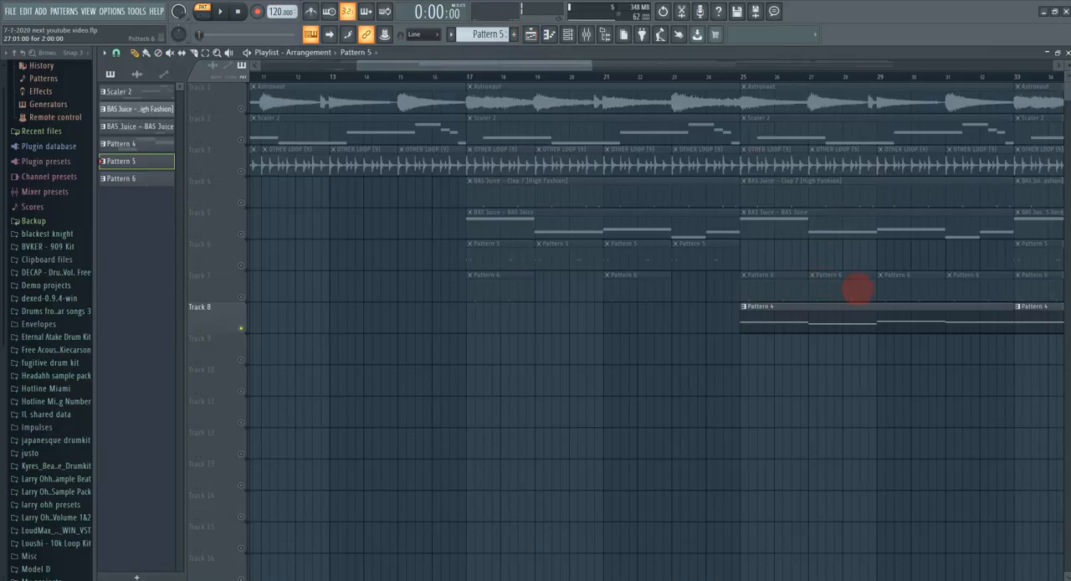
pyautogui.doubleClick(758, 284)
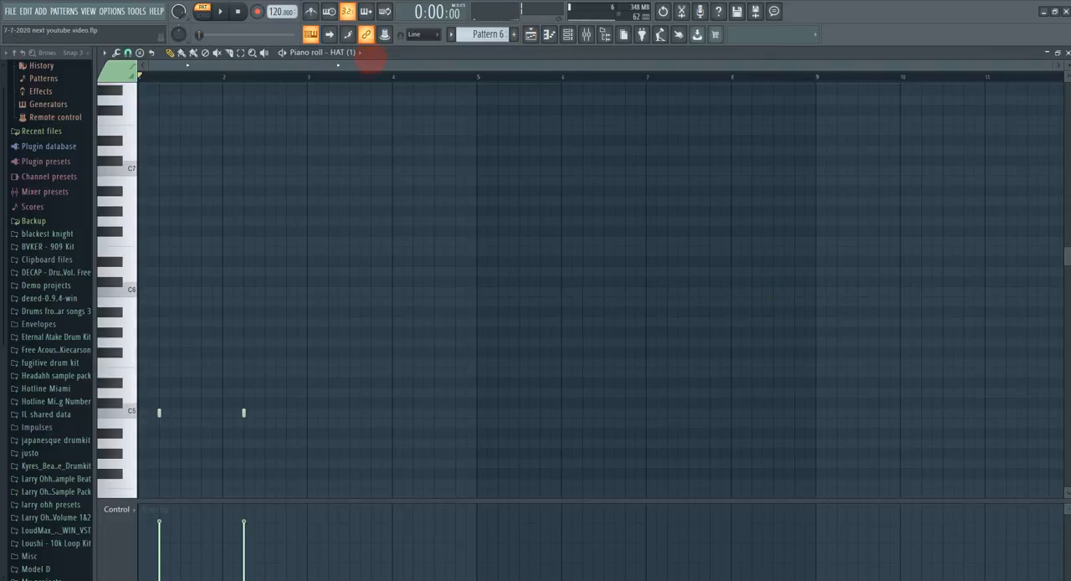
pyautogui.click(219, 11)
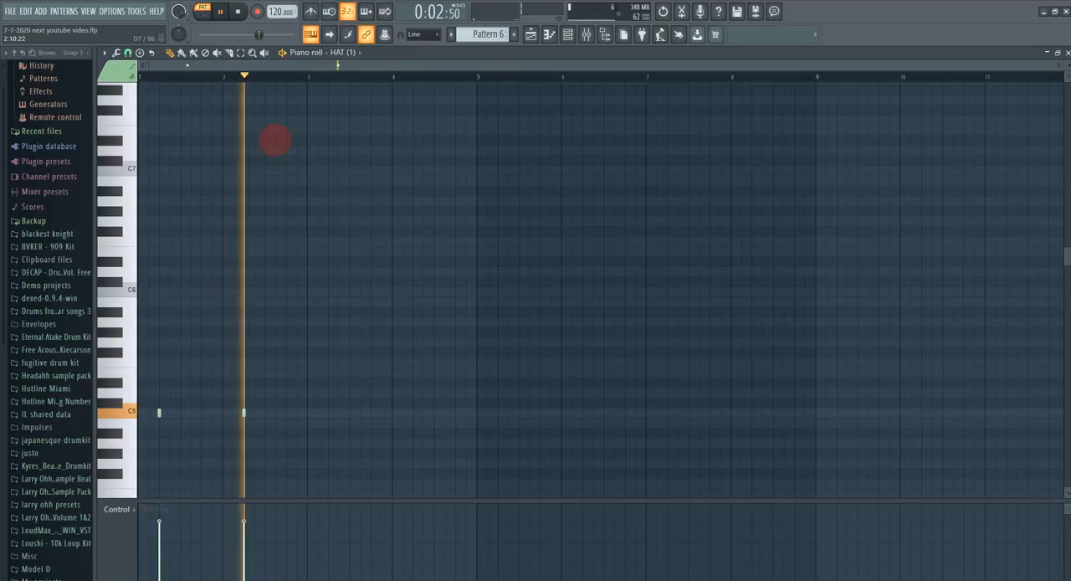
pyautogui.press('space')
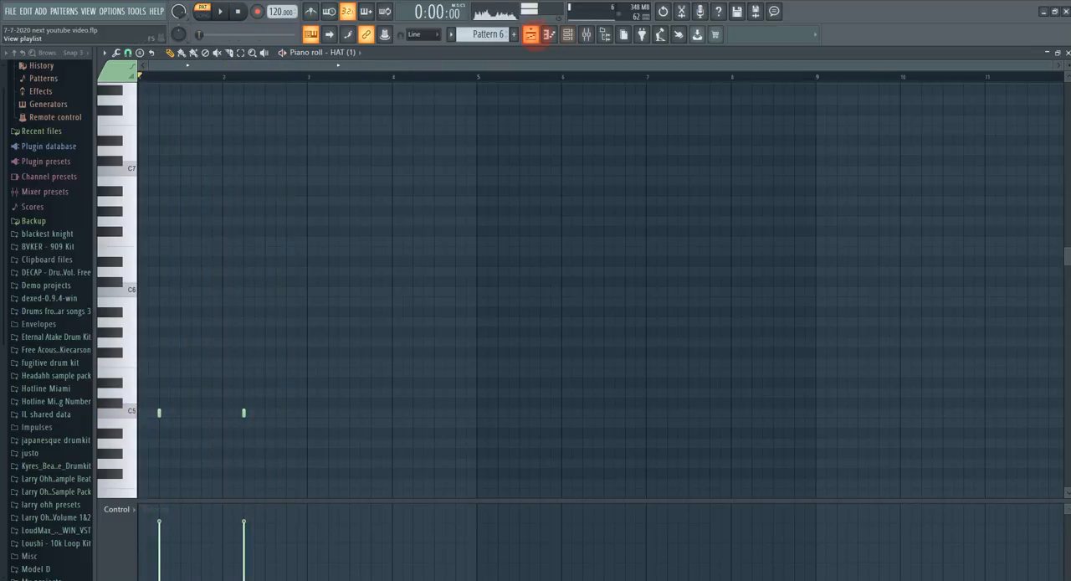
# Step: Open the BAS Juice - Clap 7 [High Fashion] pattern on Track 4 in the piano roll and start playing it
pyautogui.click(536, 35)
pyautogui.moveTo(544, 66); pyautogui.dragTo(566, 65)
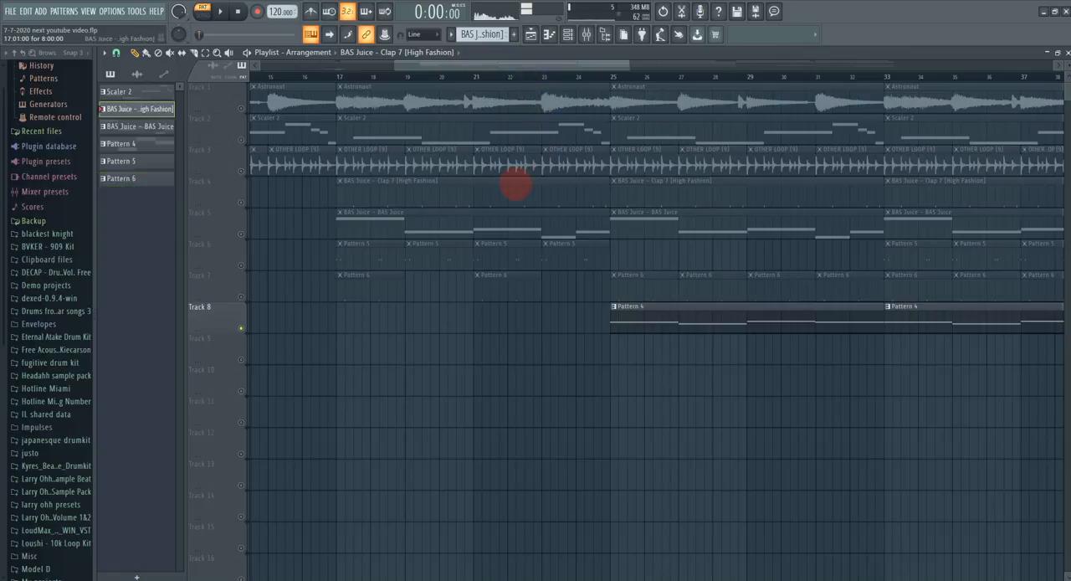
pyautogui.doubleClick(515, 185)
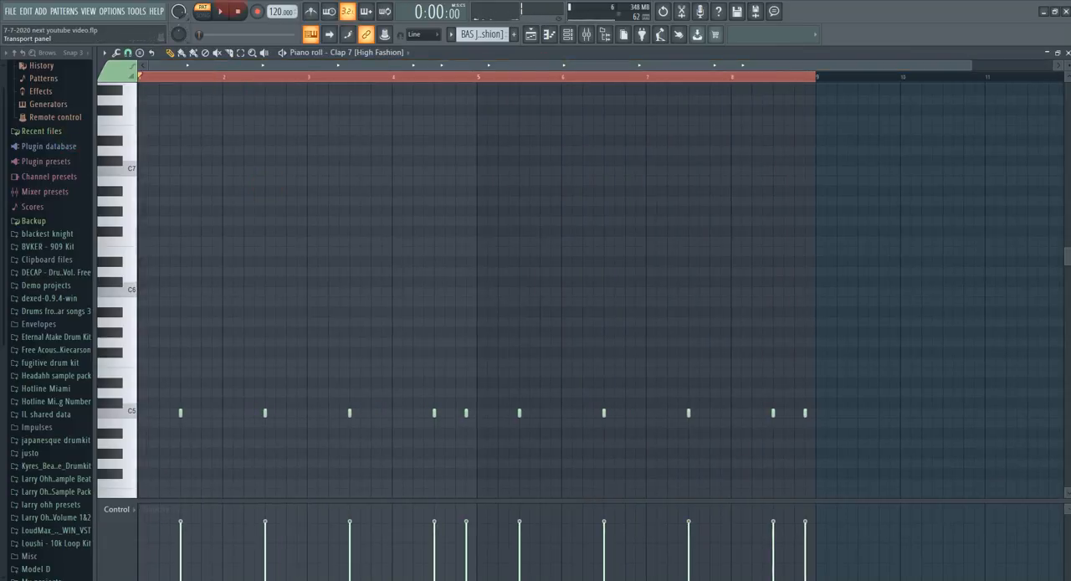
pyautogui.click(221, 12)
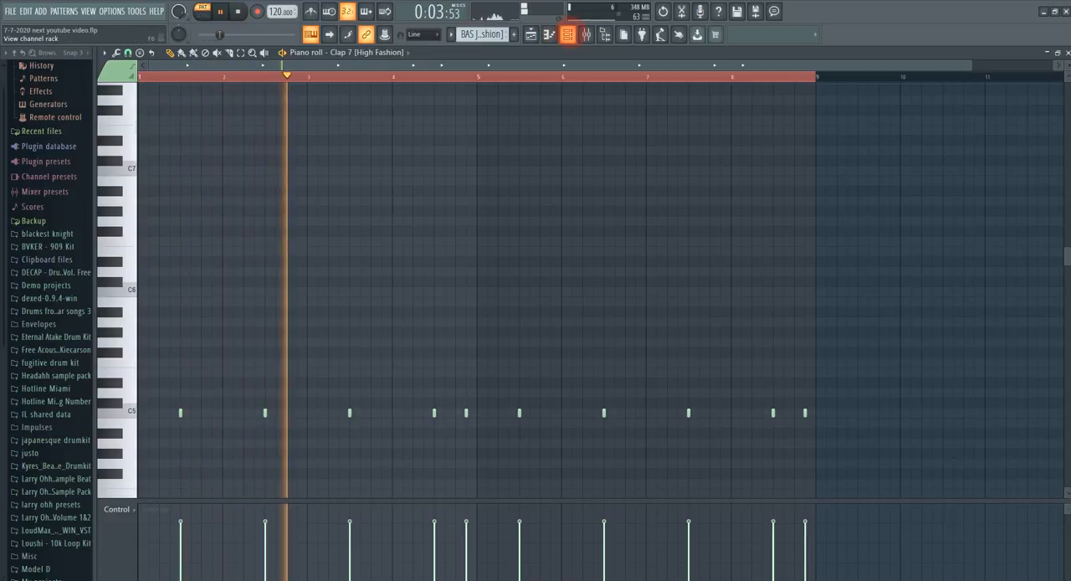
# Step: Examine the layered clap and snare rim steps in the channel rack during playback, then stop the pattern
pyautogui.click(567, 35)
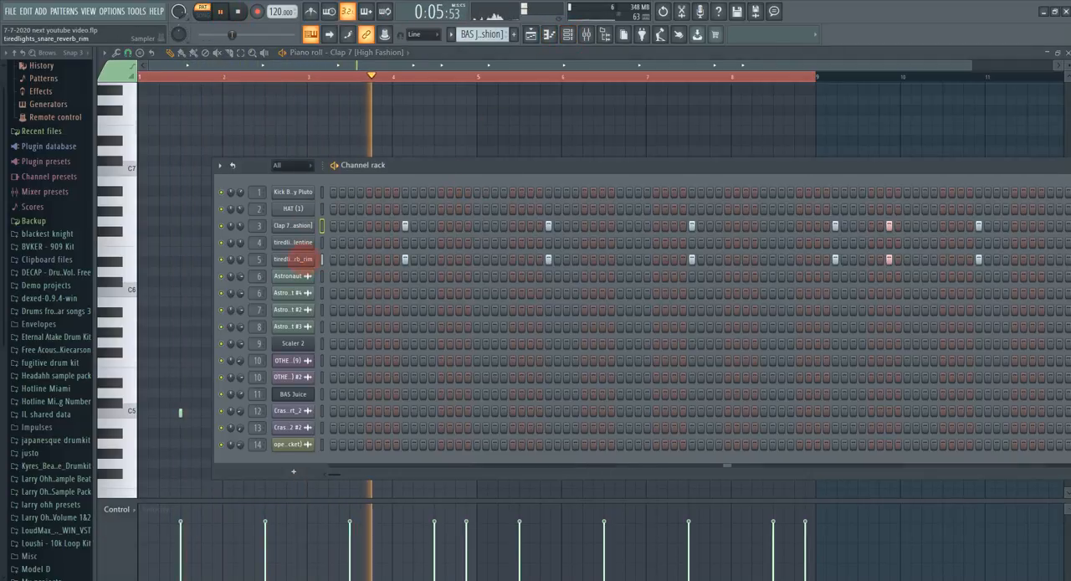
pyautogui.click(354, 52)
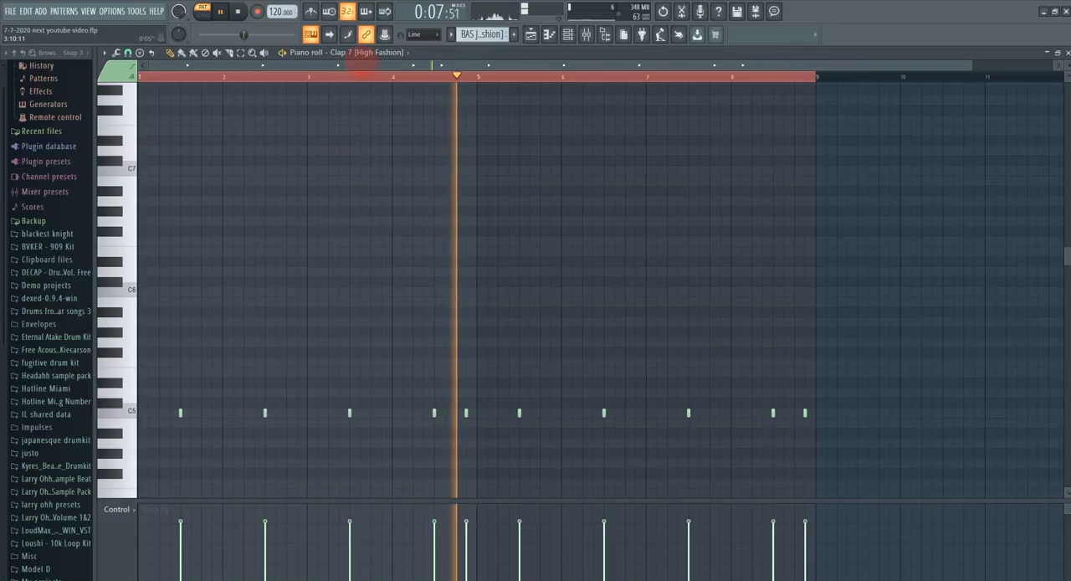
pyautogui.click(238, 10)
# Step: Return to the start of the playlist and turn off the solo on Track 8 to re-enable every track
pyautogui.click(531, 35)
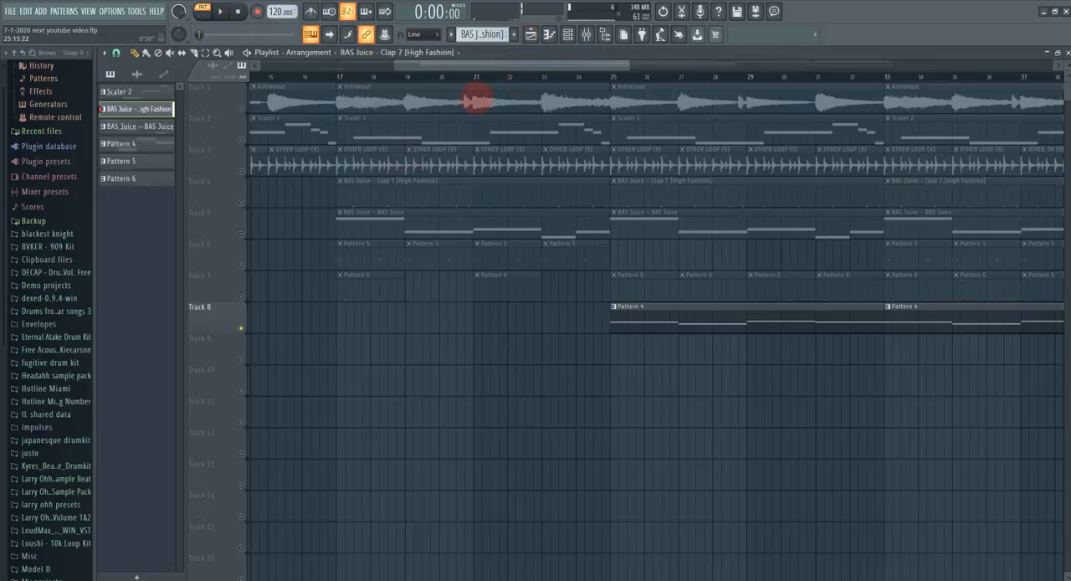
pyautogui.moveTo(619, 63); pyautogui.dragTo(113, 251)
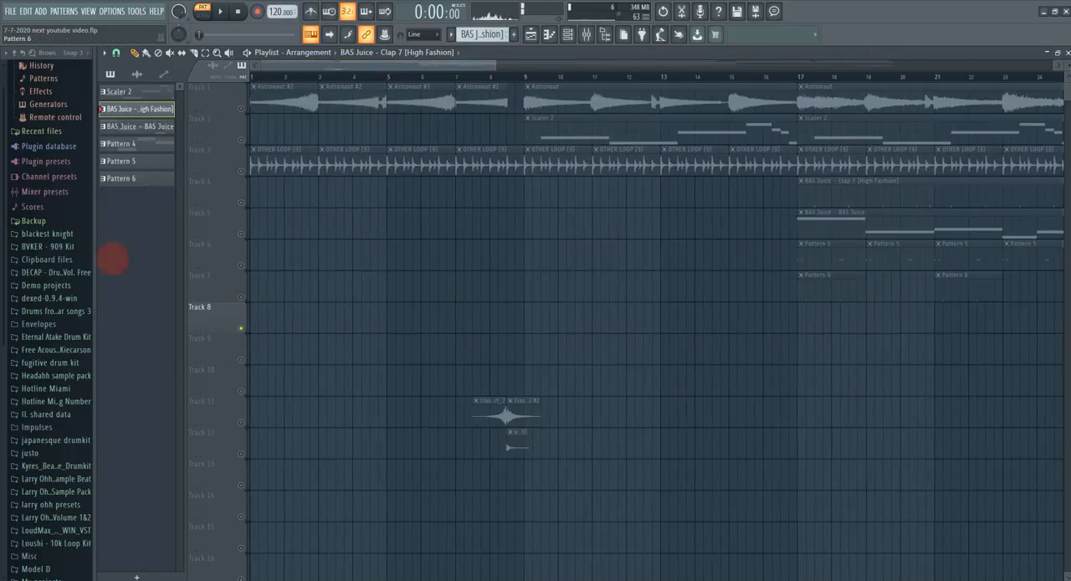
pyautogui.click(240, 327)
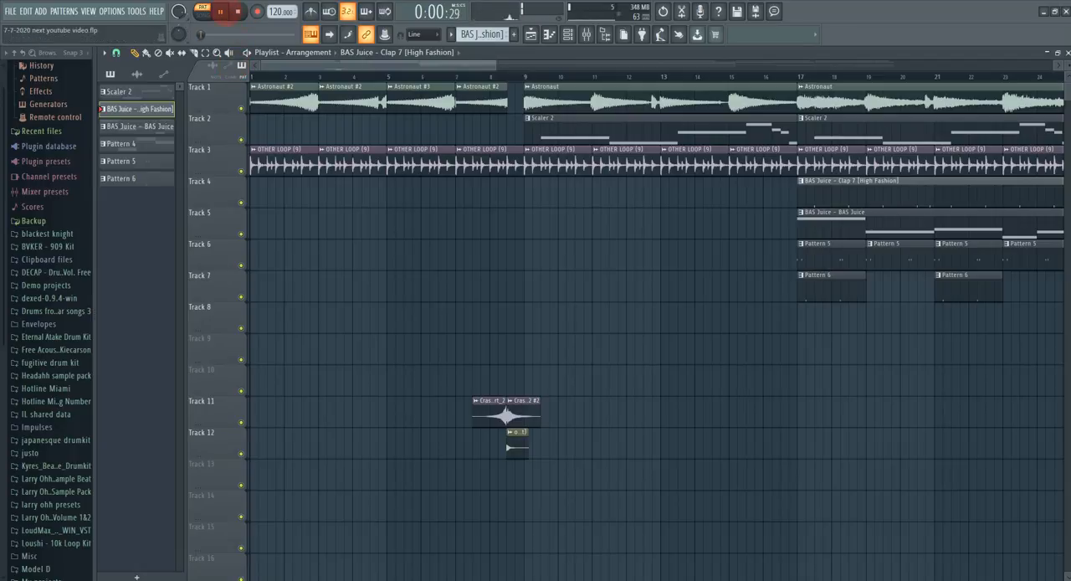
# Step: Play the full arrangement from the start to the end in song mode, then stop playback
pyautogui.click(203, 10)
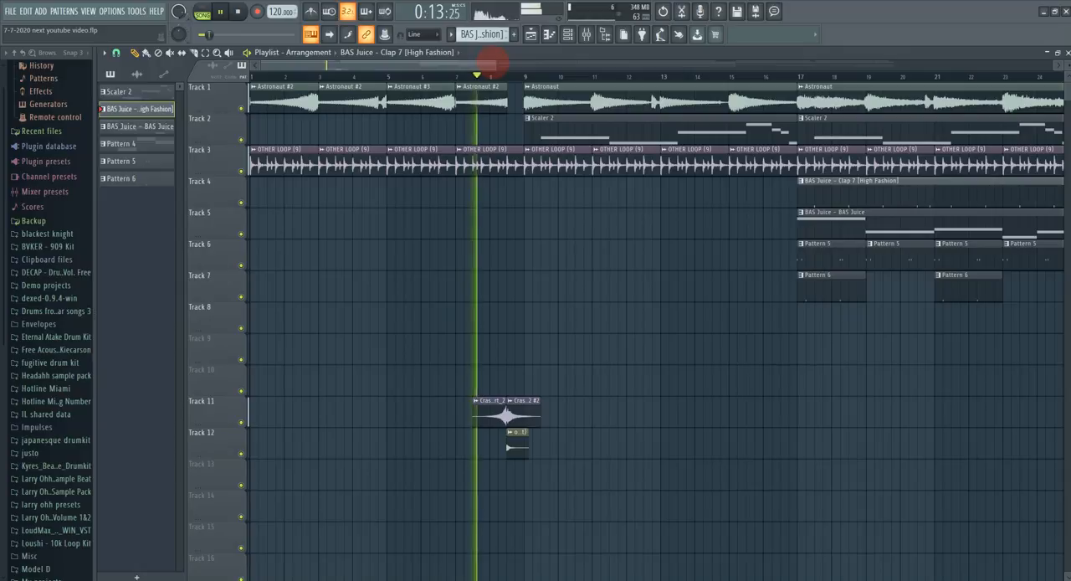
pyautogui.scroll(-2, 826, 98)
pyautogui.scroll(-3, 826, 98)
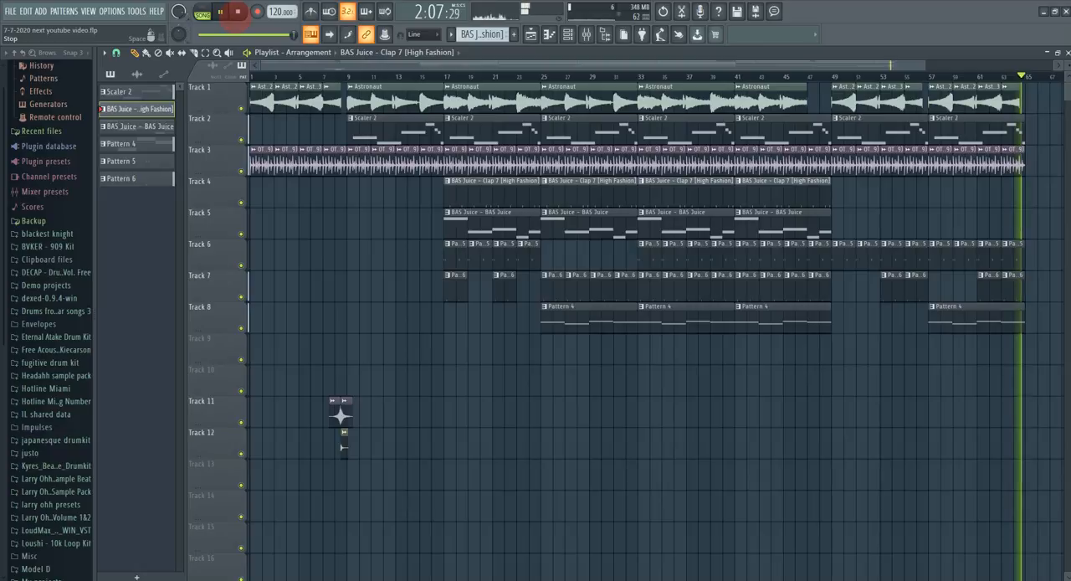
pyautogui.click(237, 12)
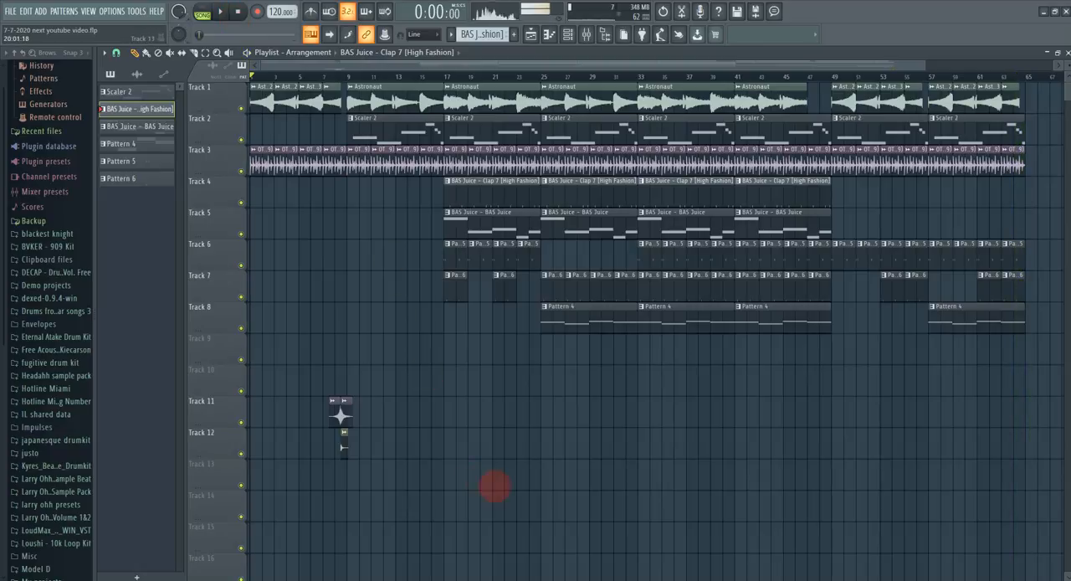